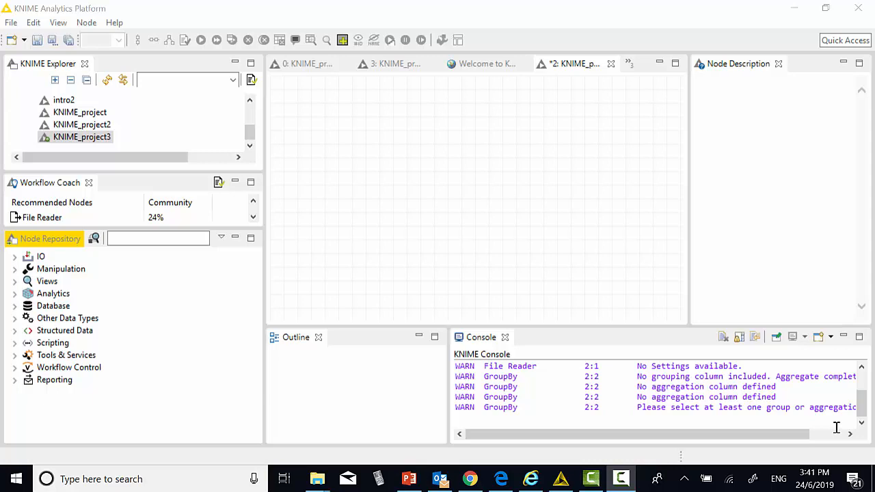
- Find the File Reader node in the node repository and add it to the empty workflow canvas
left_click(140, 238)
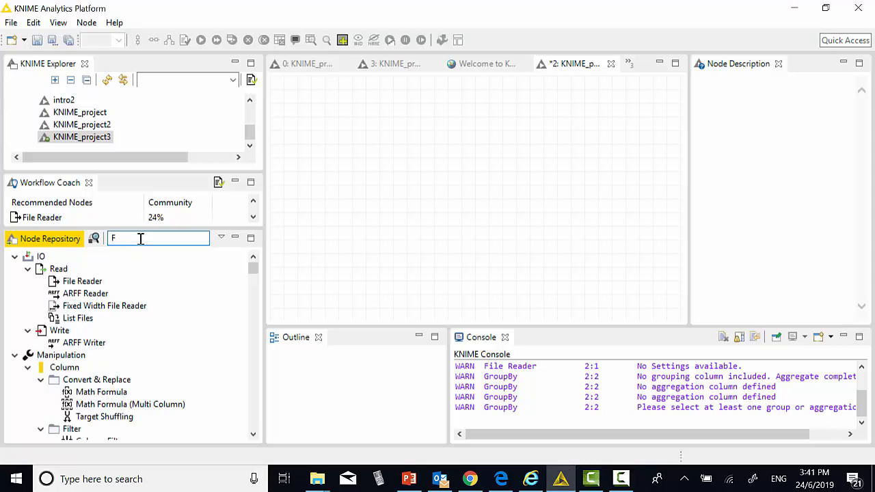
type("File")
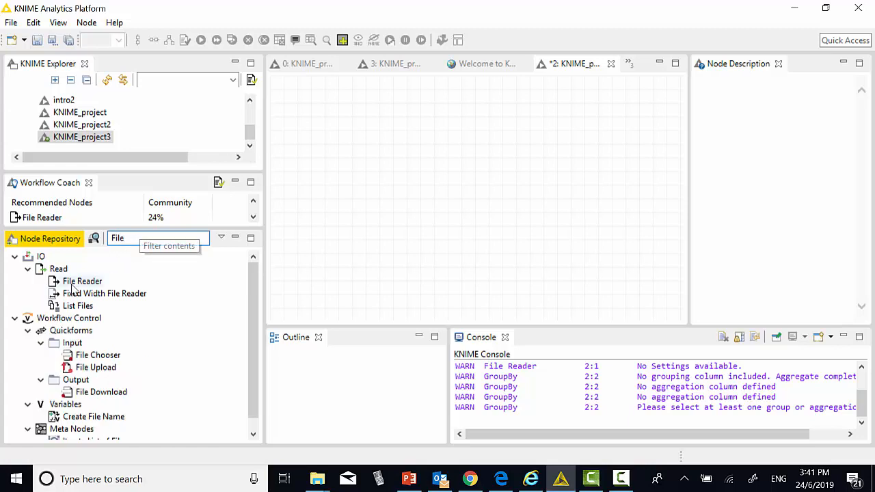
left_click(78, 281)
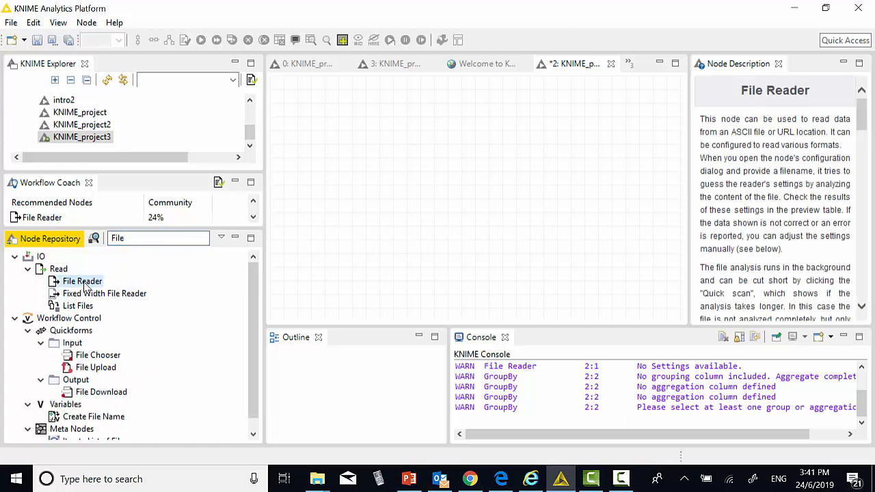
left_click_drag(88, 286, 344, 198)
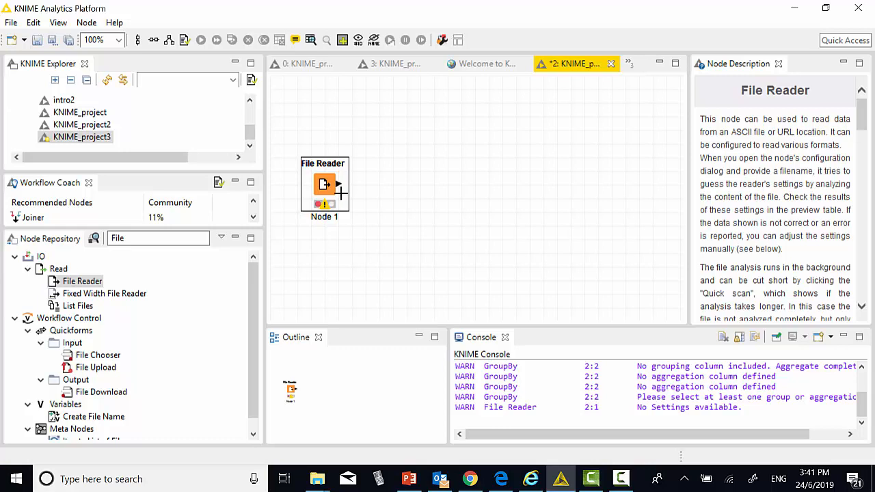
- Open the File Reader node's configuration and browse for its data file in the D:\SAE resource folder
right_click(335, 189)
left_click(375, 181)
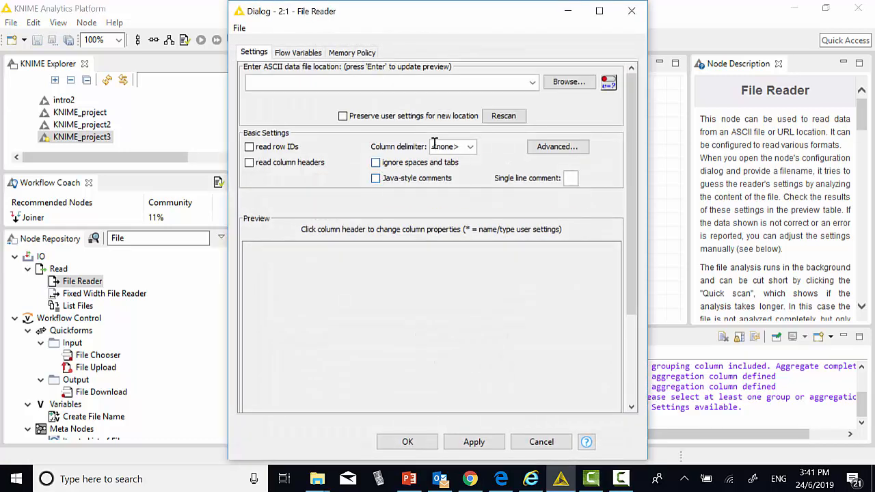
left_click(564, 85)
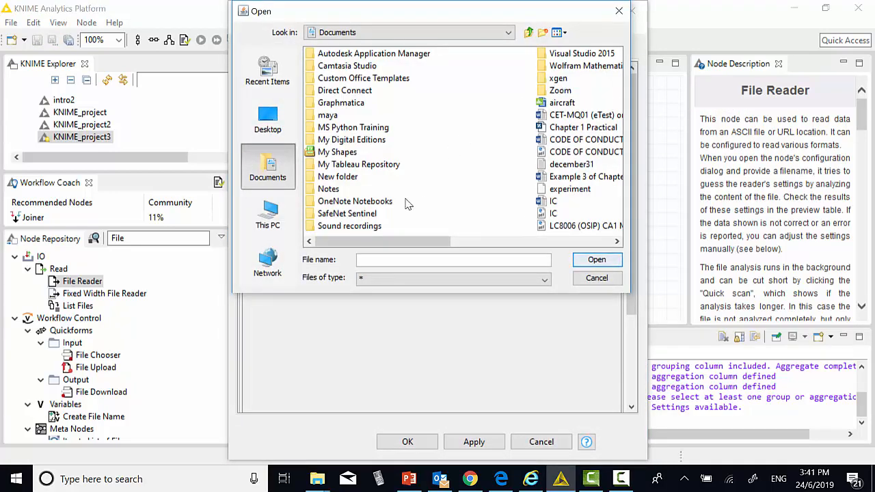
left_click(267, 225)
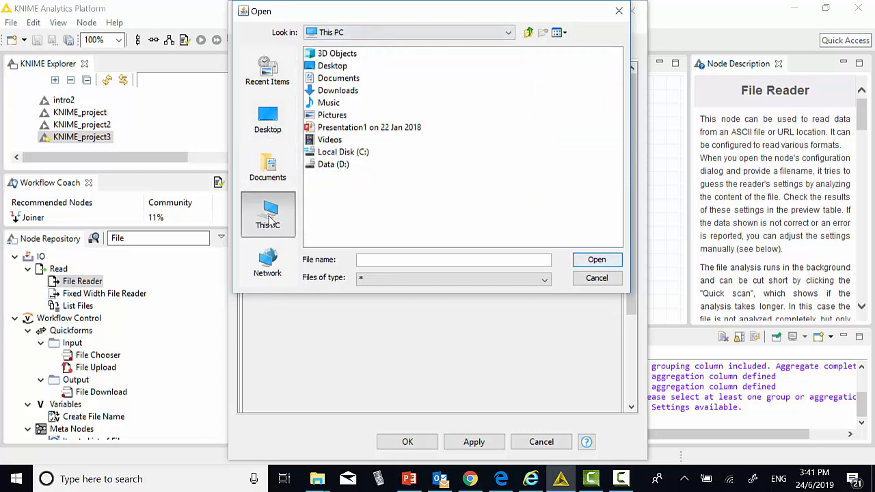
double_click(348, 164)
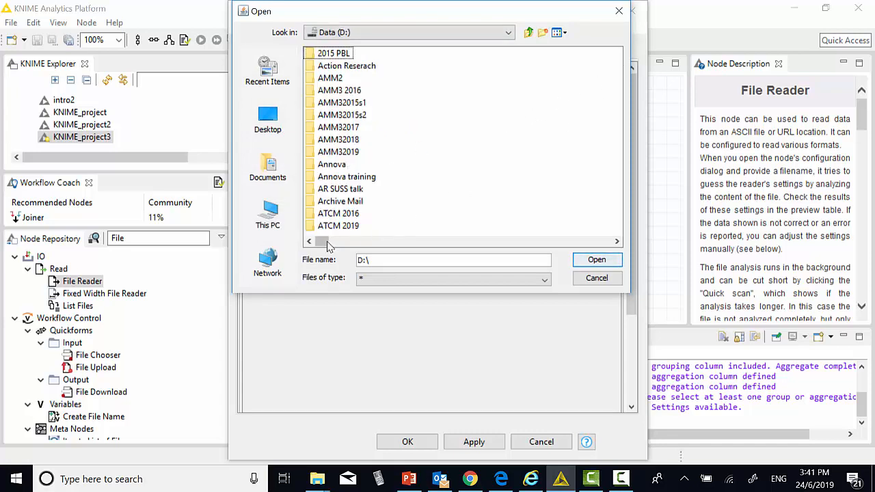
left_click_drag(323, 242, 436, 249)
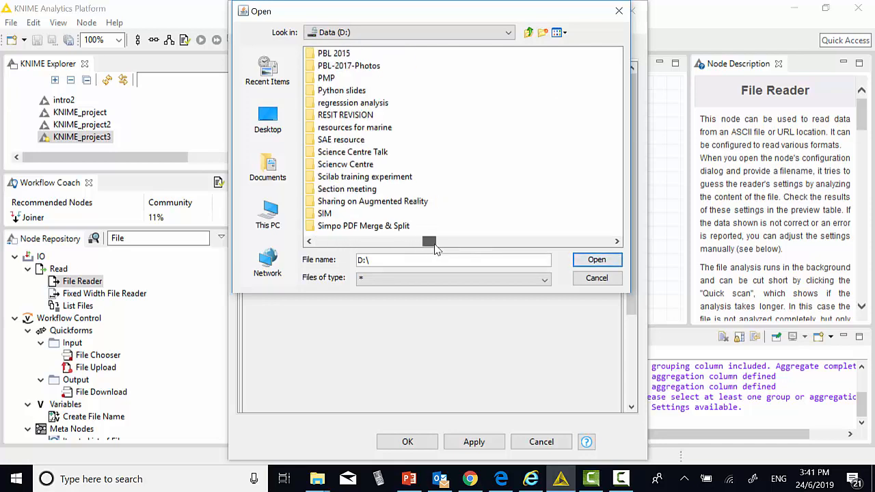
double_click(352, 142)
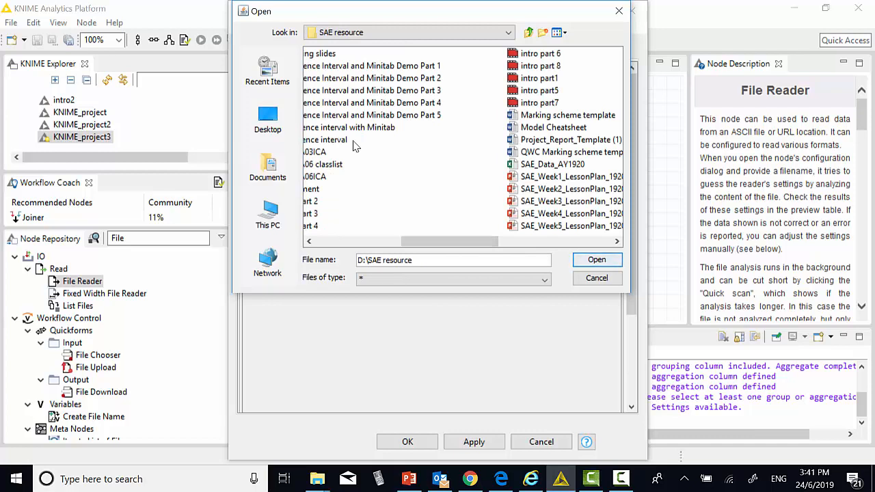
- Load iris.csv from the SAE\Datasets\Intro subfolder as the File Reader's data file and accept the configuration
left_click_drag(418, 242, 334, 251)
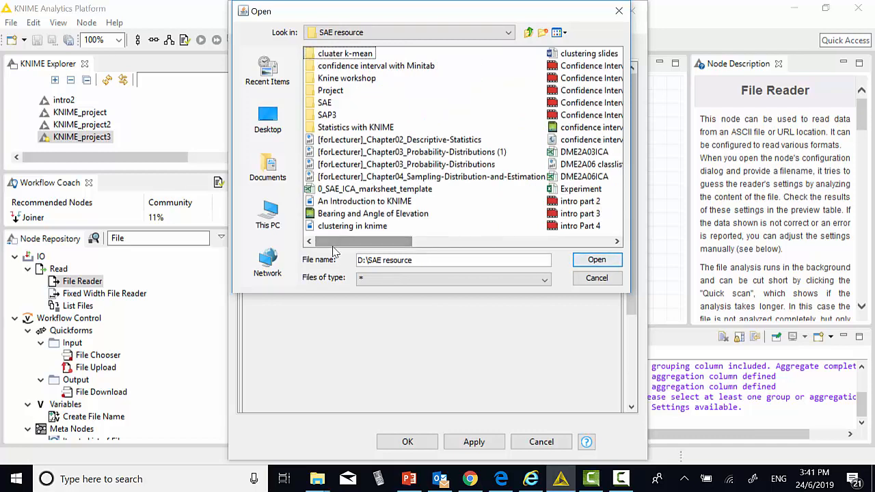
double_click(325, 104)
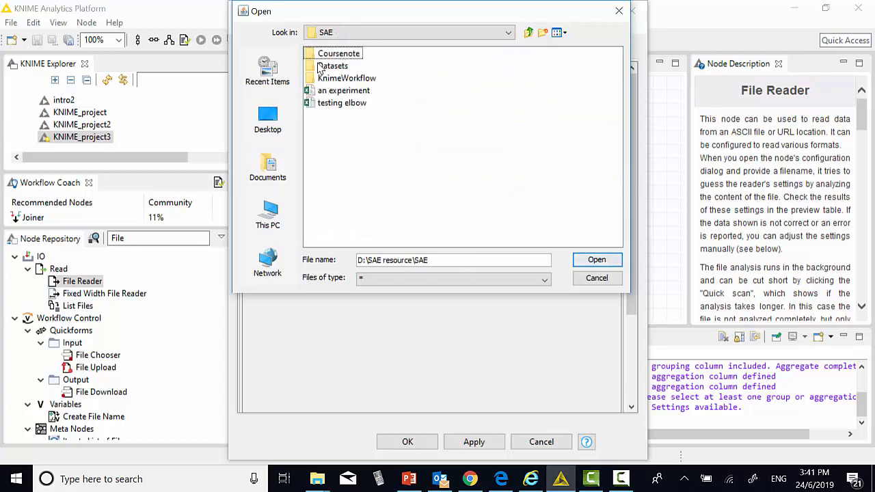
double_click(330, 66)
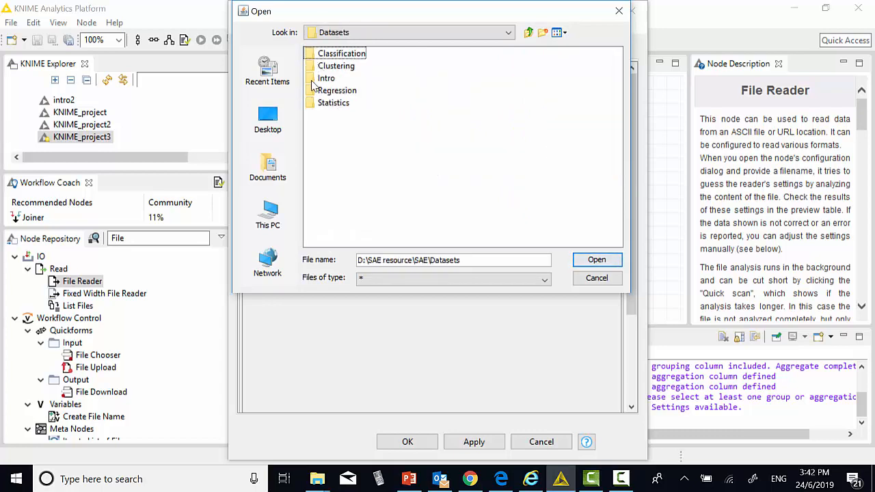
double_click(311, 80)
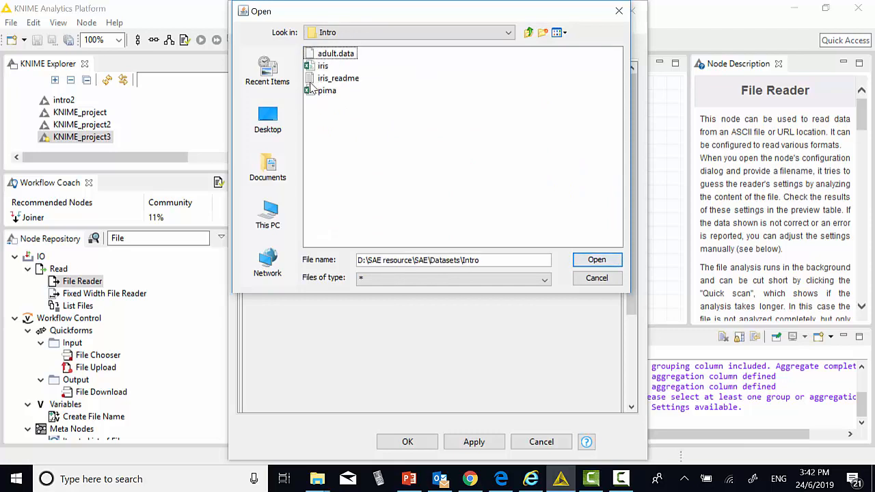
left_click(320, 67)
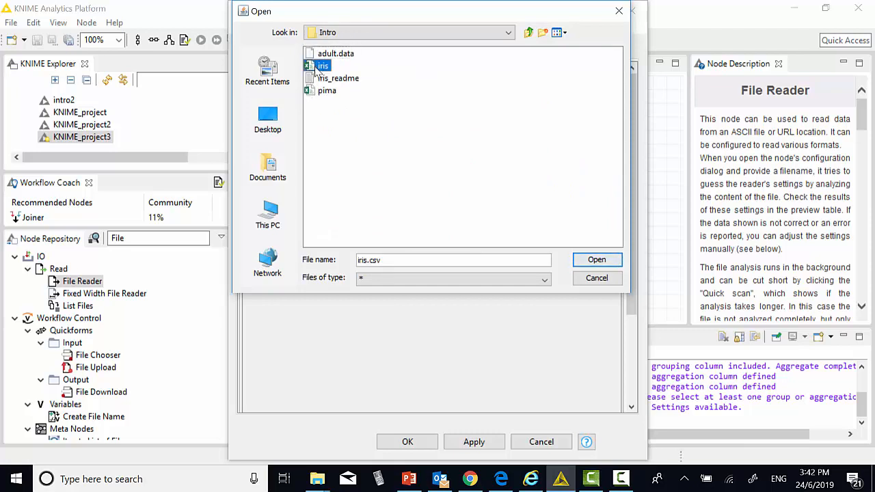
left_click(583, 263)
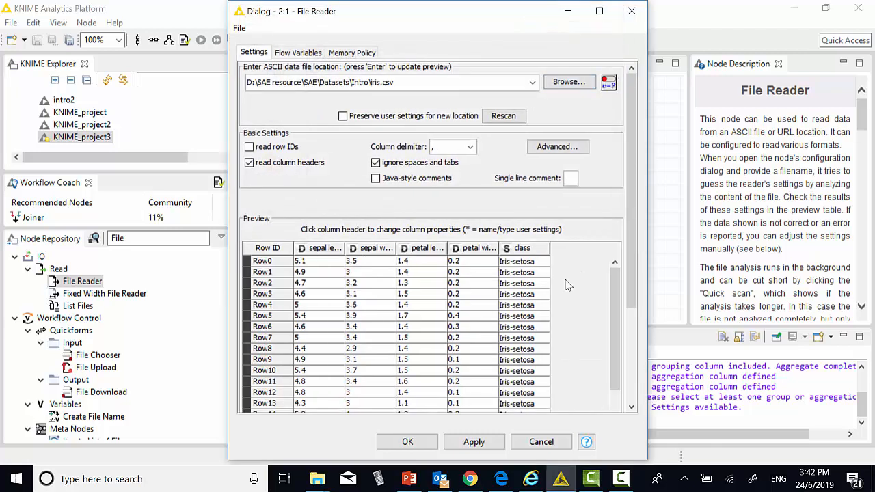
left_click(406, 442)
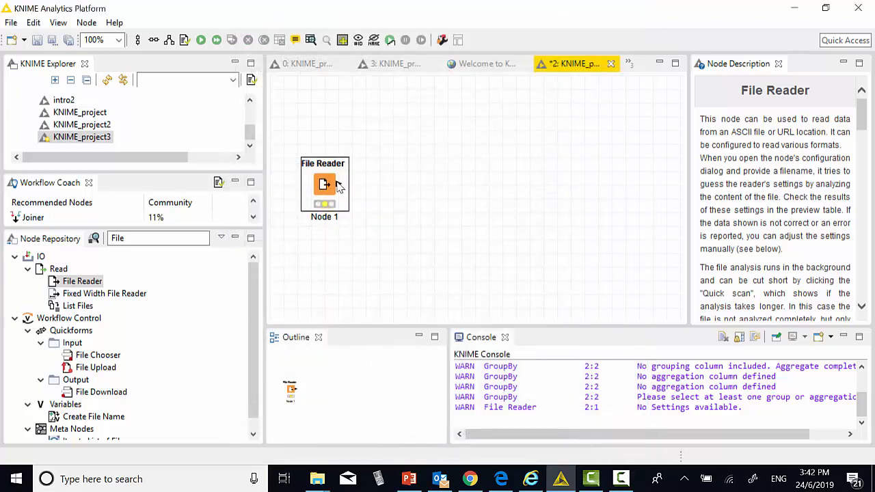
- Execute the File Reader node and deselect it
right_click(339, 187)
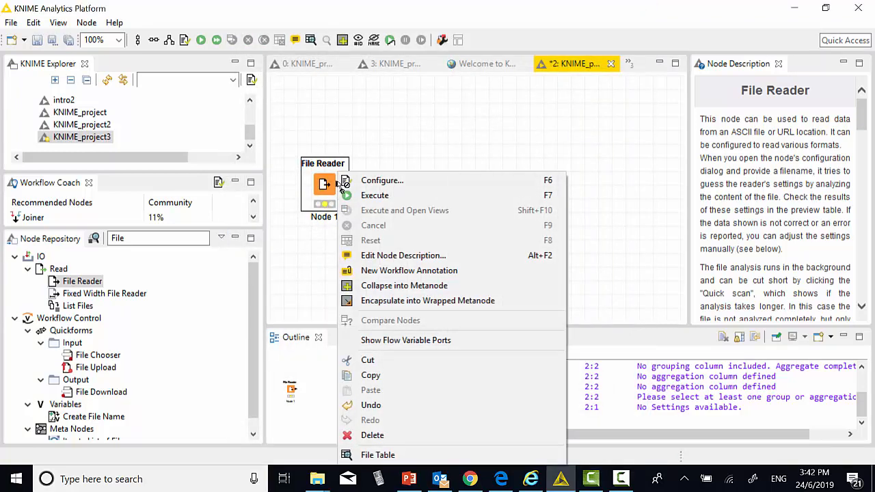
left_click(350, 196)
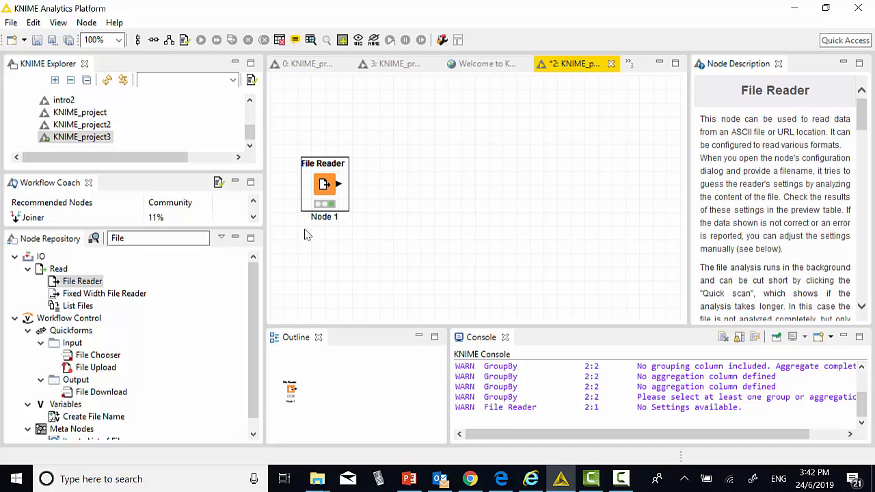
left_click(383, 244)
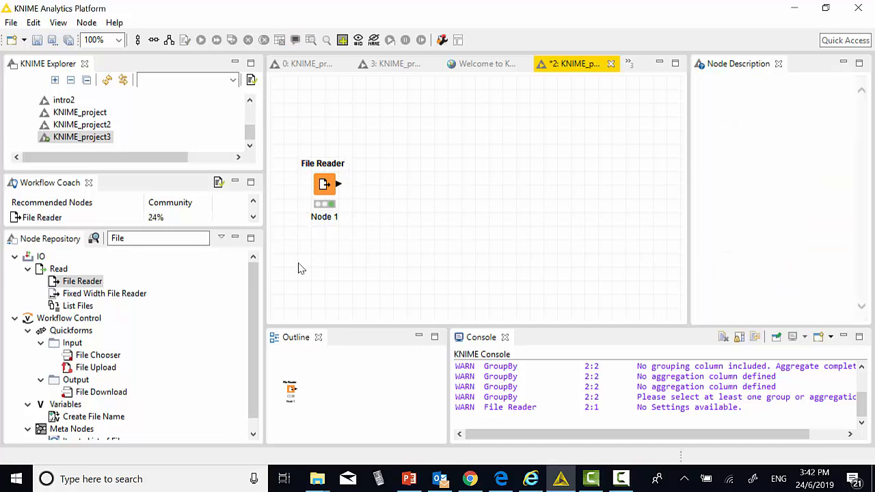
- Add a GroupBy node below and to the right of the File Reader and connect the File Reader's output to it
left_click(144, 240)
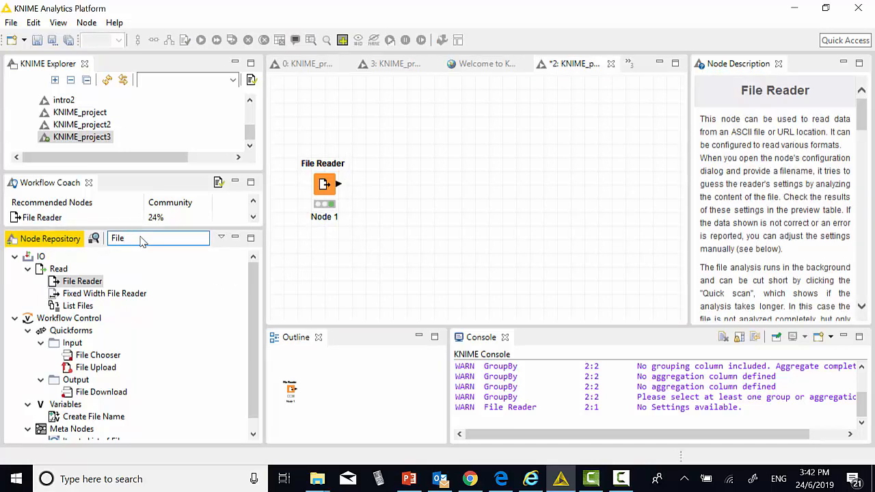
key("BackSpace")
key("BackSpace")
key("BackSpace")
key("BackSpace")
type("G")
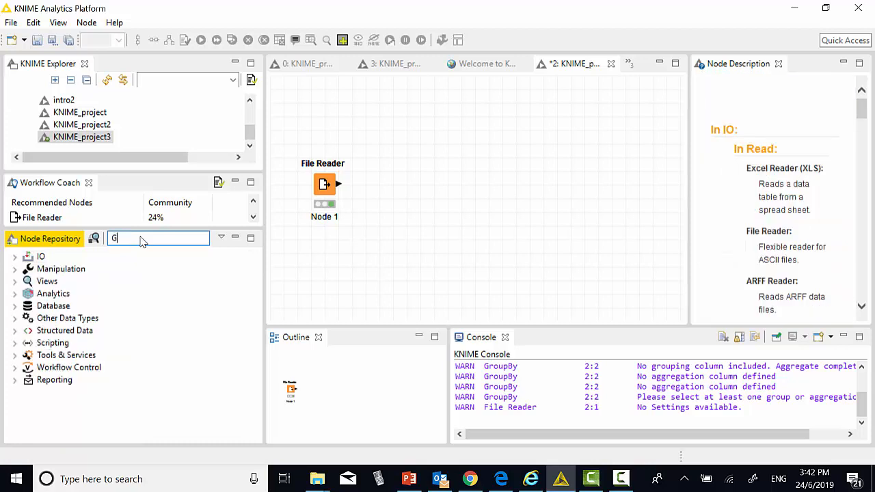
type("r")
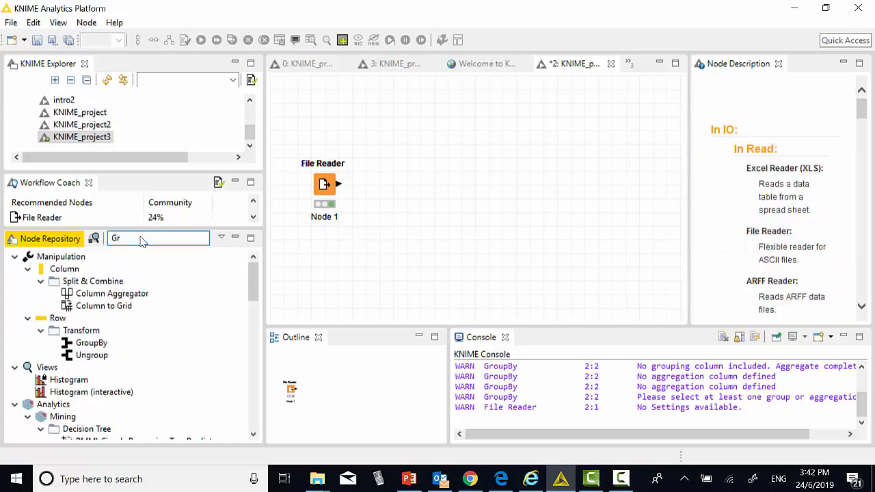
type("ou")
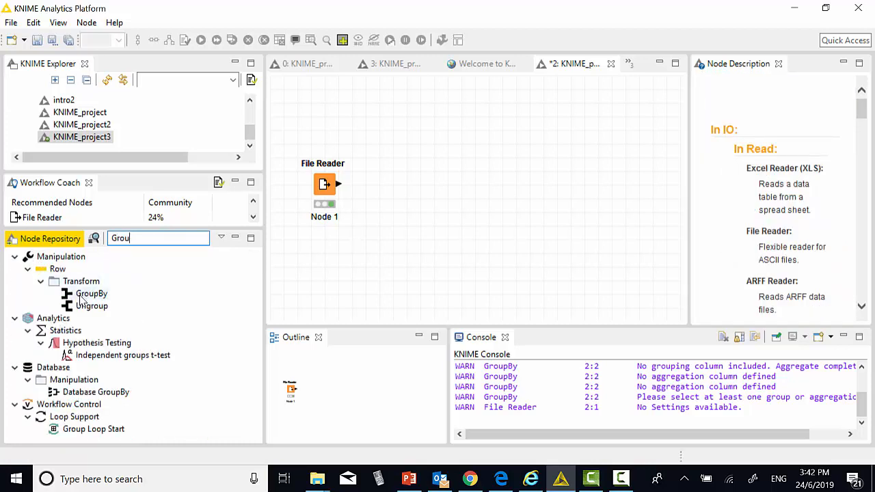
left_click_drag(82, 298, 397, 265)
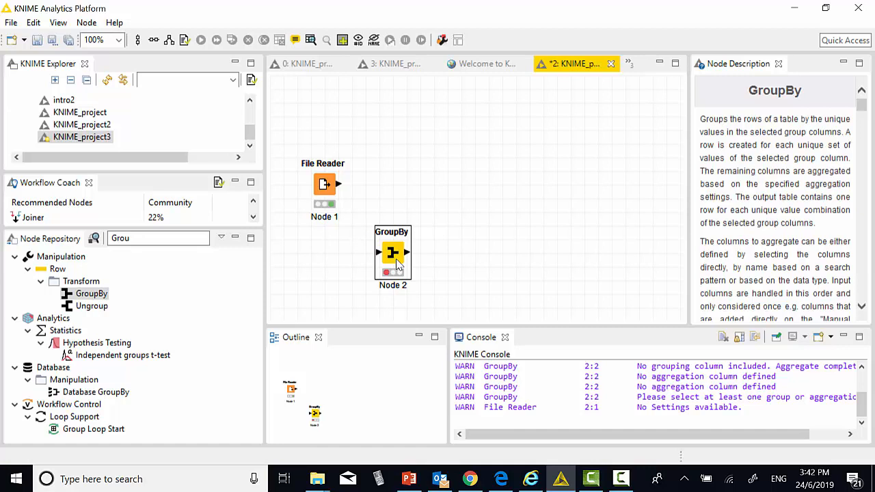
left_click(344, 189)
left_click_drag(341, 186, 381, 254)
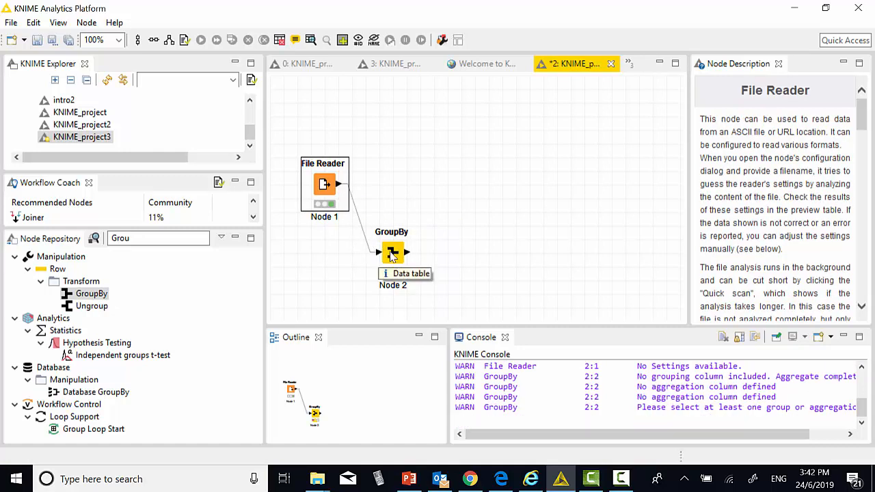
- Open the GroupBy node's configuration and set class as the group column
left_click(403, 255)
right_click(405, 254)
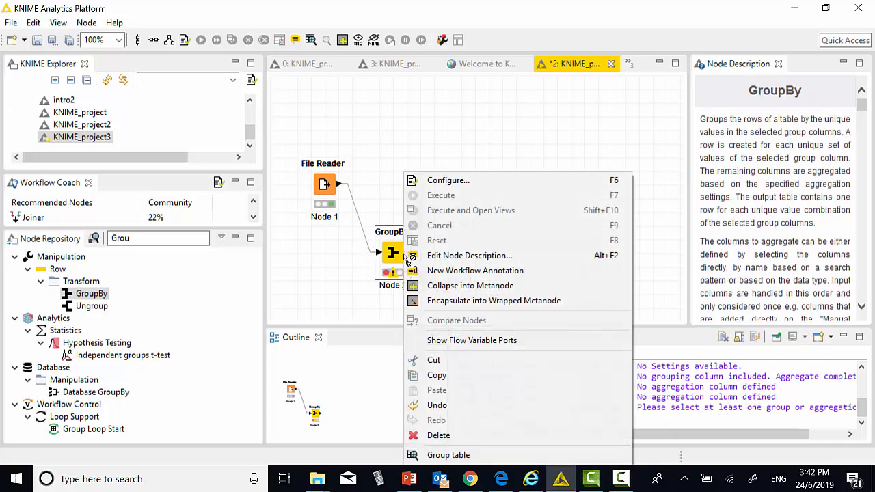
left_click(451, 181)
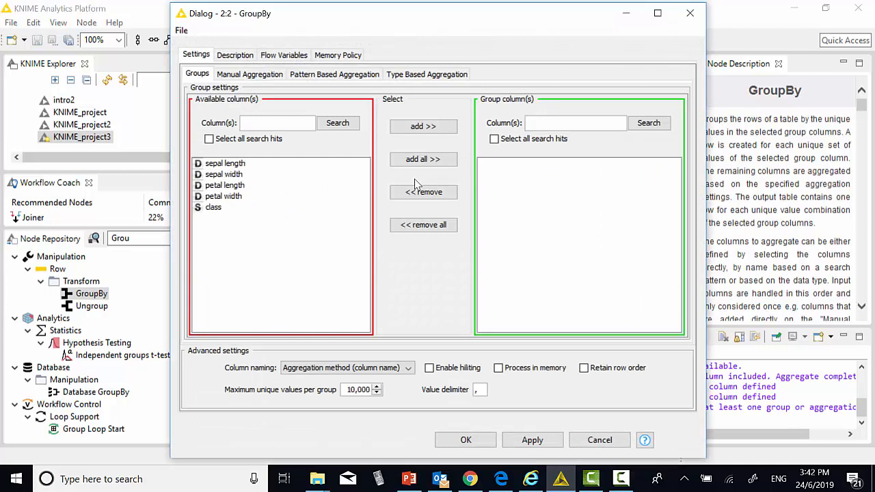
left_click(213, 209)
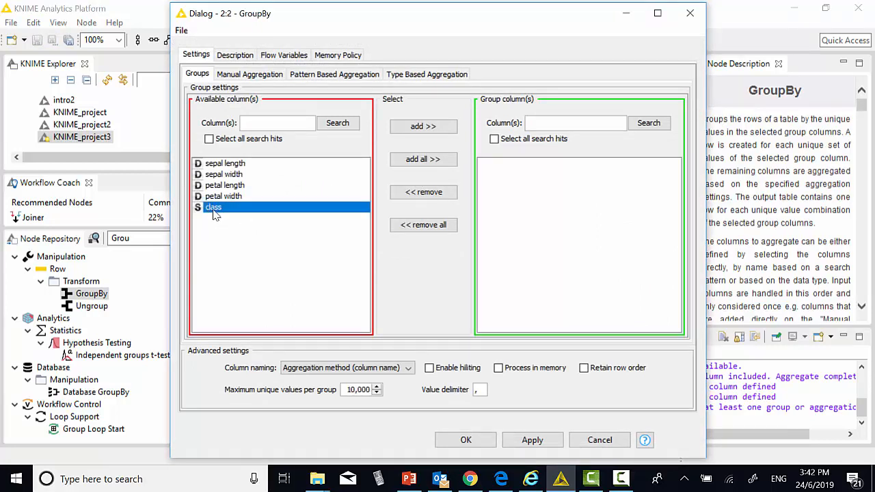
left_click(429, 131)
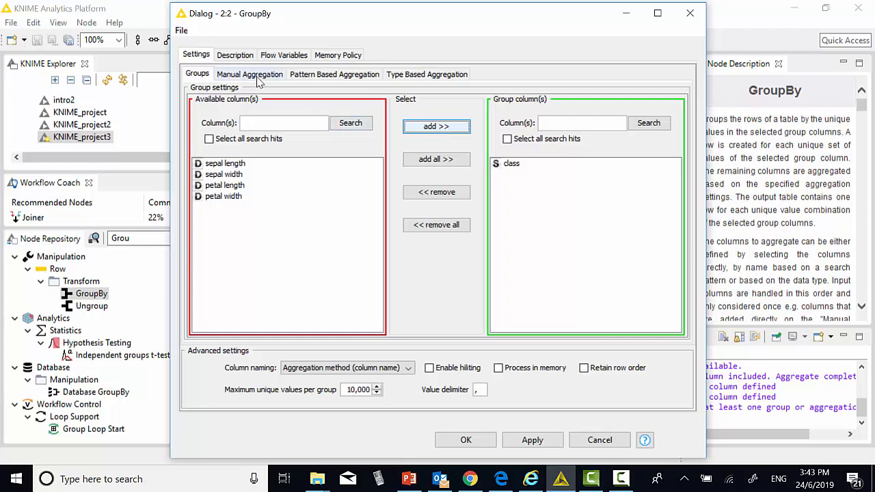
- Add all four sepal and petal columns to the manual aggregation with the Mean method and accept the GroupBy configuration
left_click(253, 75)
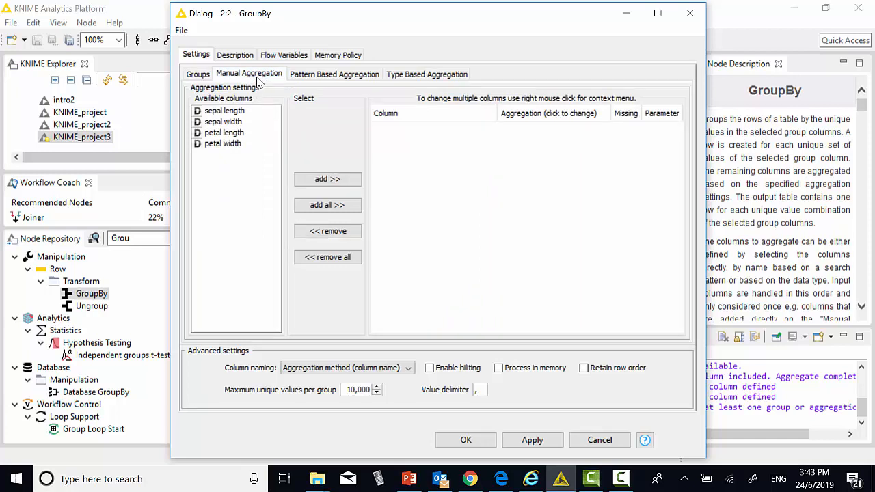
left_click(242, 111)
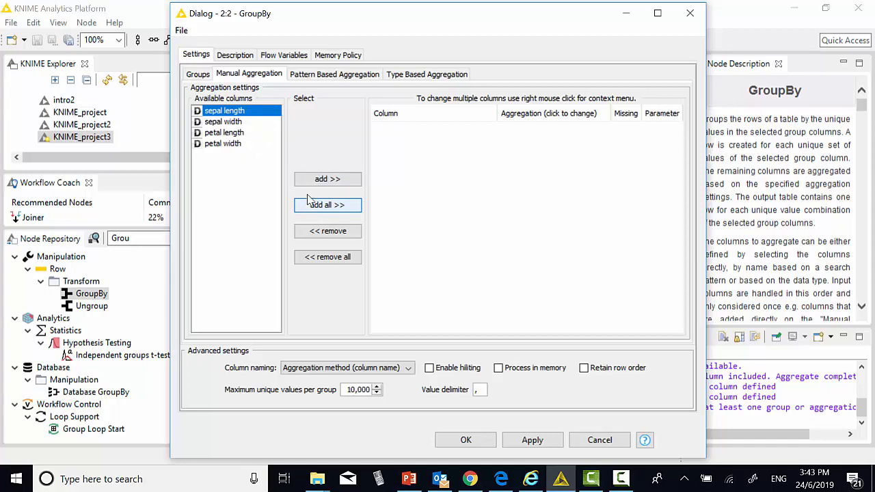
left_click(324, 207)
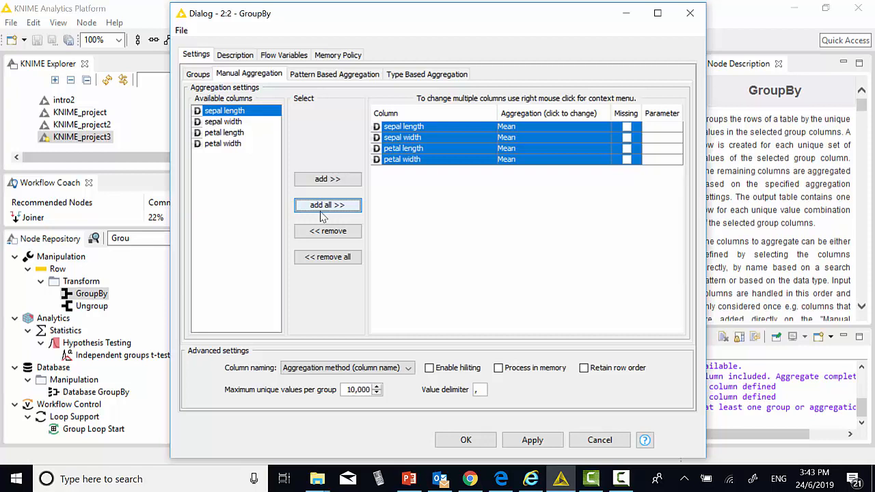
left_click(458, 440)
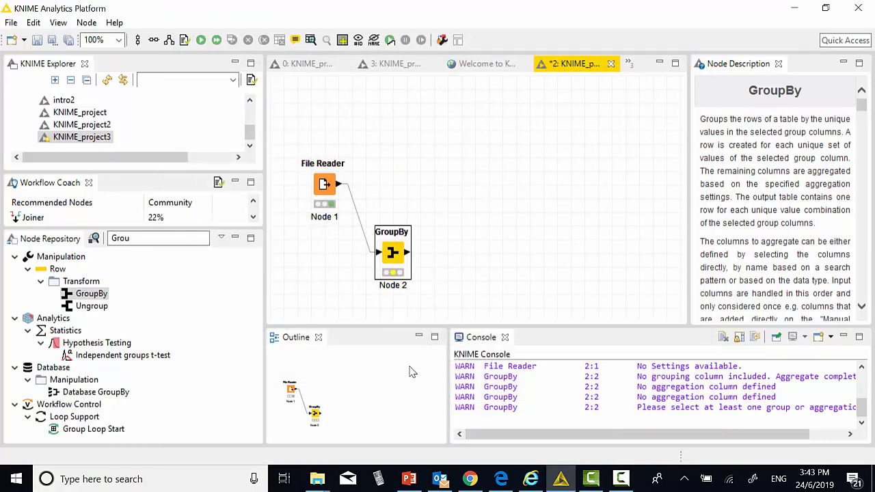
- Execute the GroupBy node
right_click(409, 254)
left_click(434, 200)
- View the GroupBy node's Group table to examine the mean of each measurement per class, and close it
right_click(409, 257)
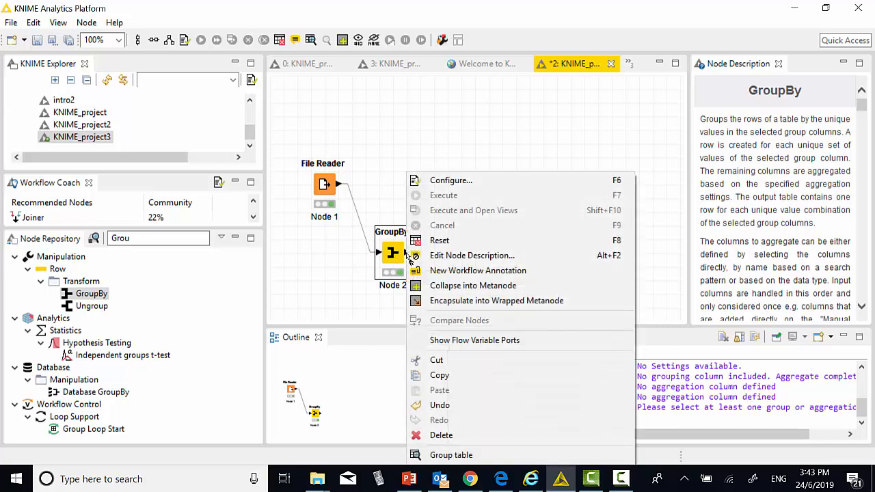
left_click(434, 456)
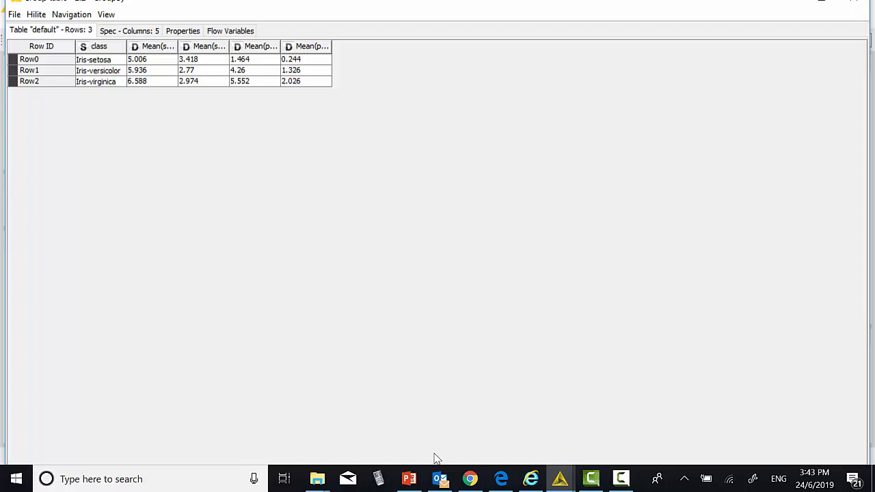
right_click(17, 30)
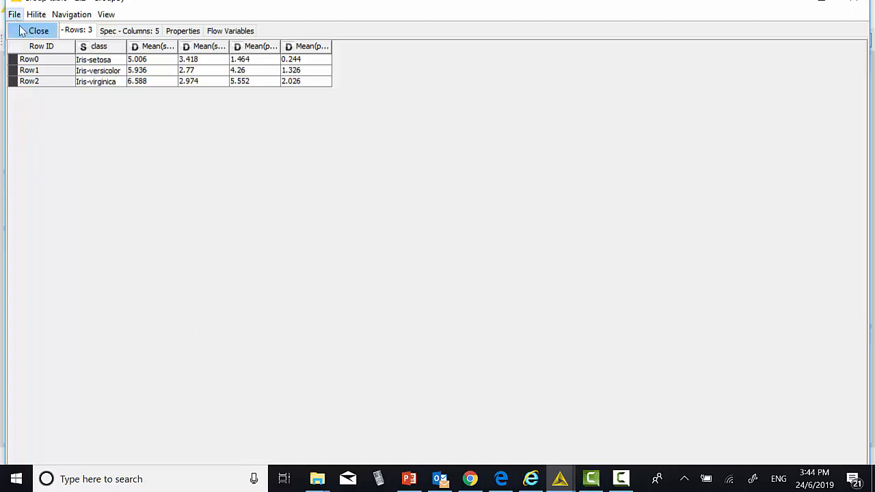
left_click(24, 32)
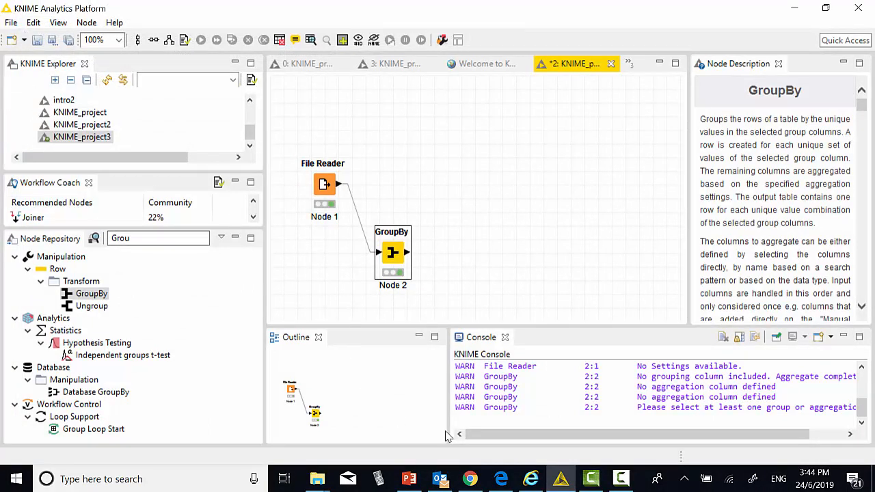
left_click(623, 478)
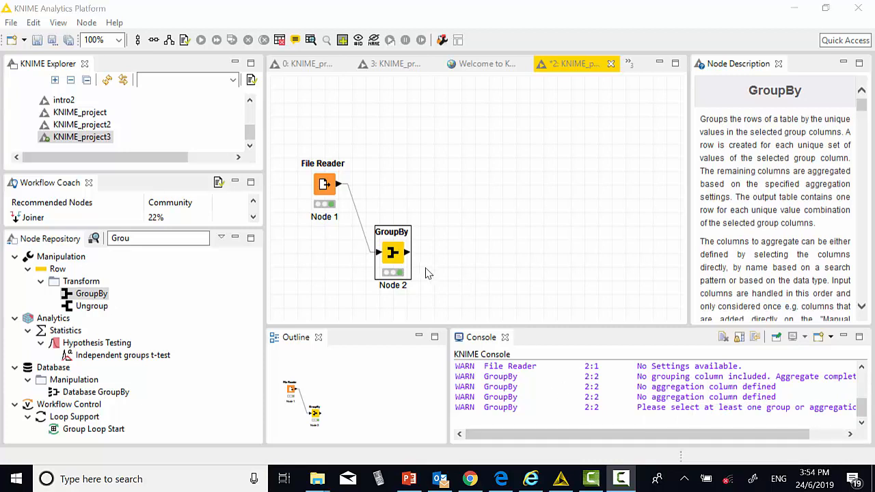
- Reopen the GroupBy configuration and set the aggregation of sepal width and sepal length to Standard deviation
mouse_move(409, 255)
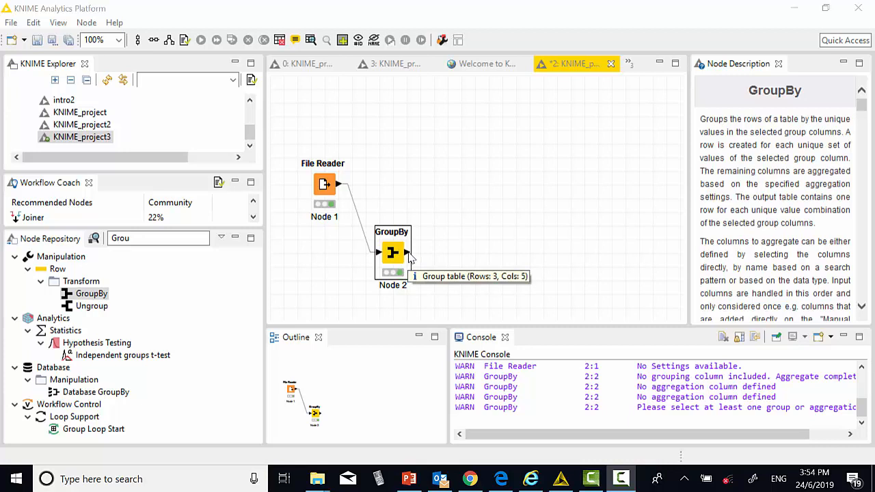
right_click(410, 256)
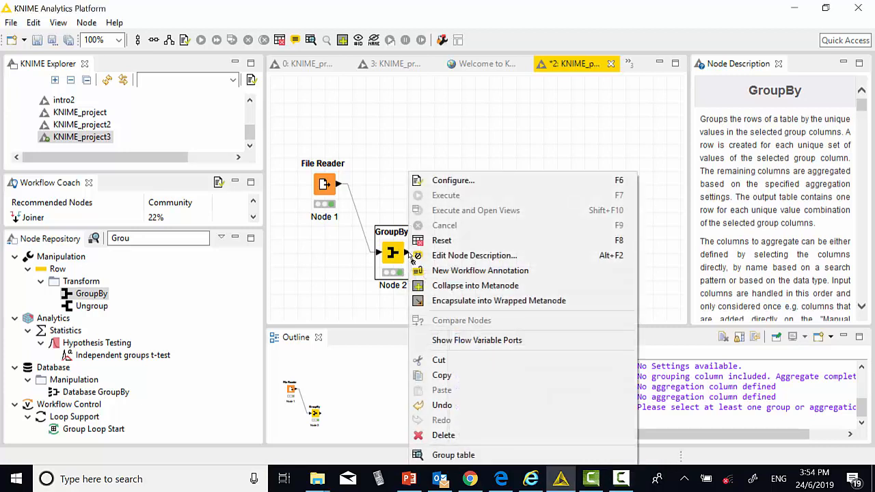
left_click(447, 184)
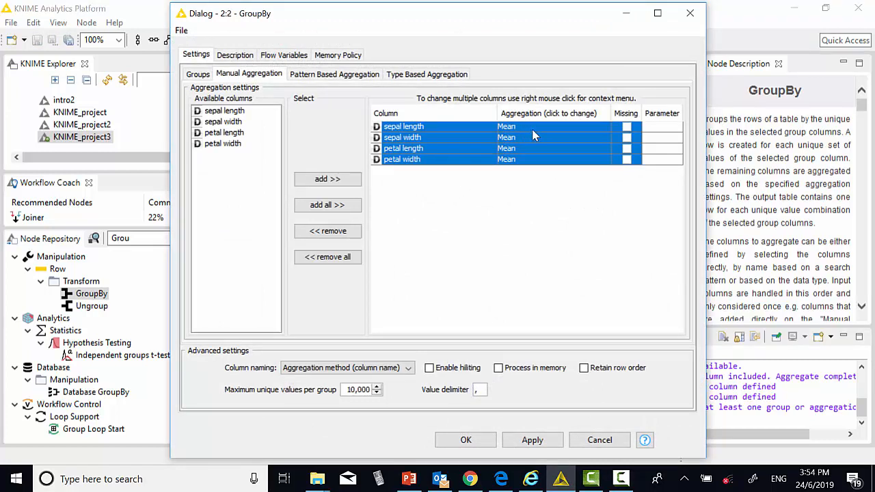
left_click(586, 137)
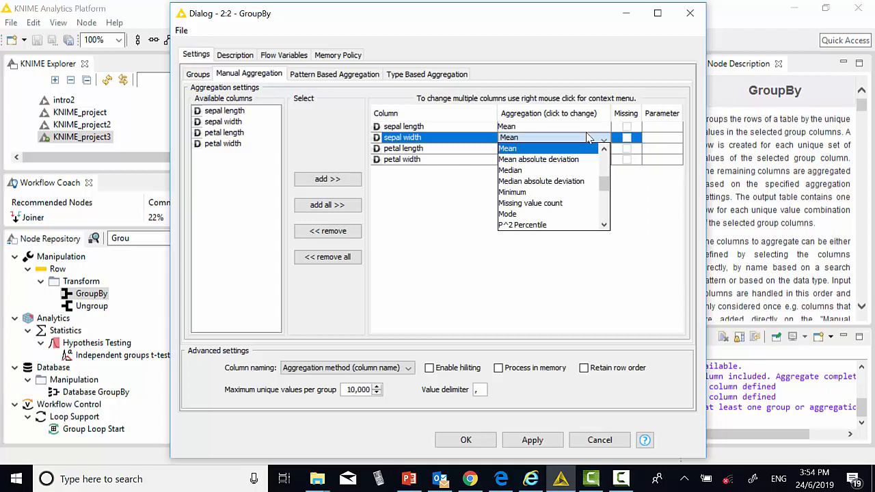
left_click(604, 225)
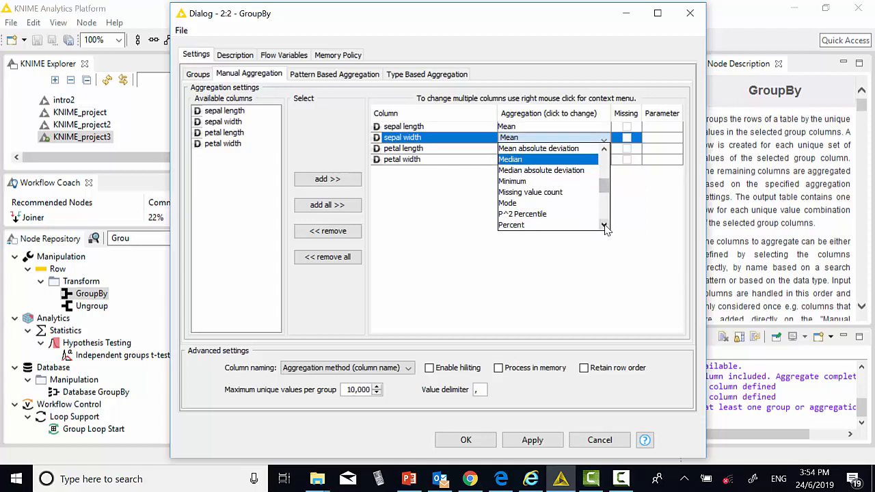
left_click(604, 225)
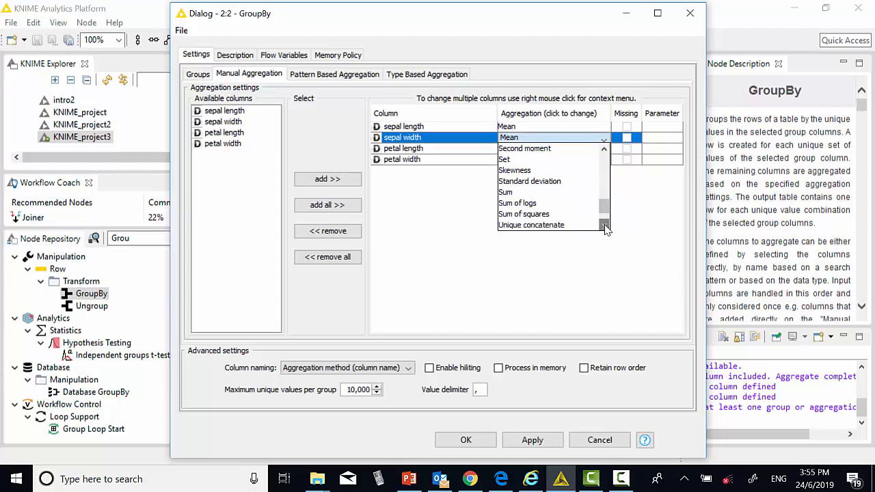
left_click(559, 184)
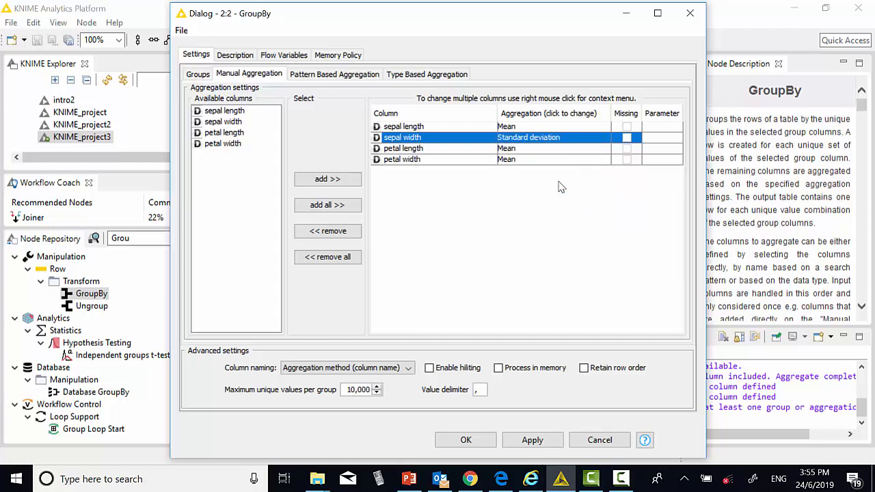
left_click(557, 128)
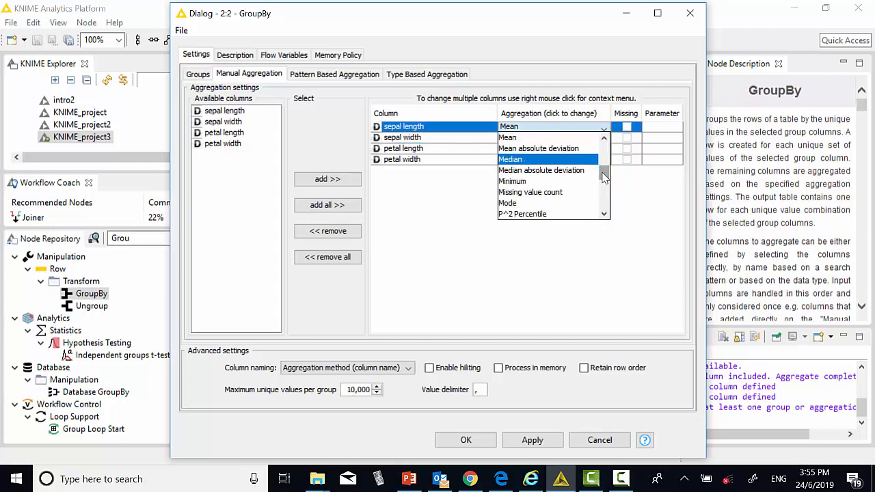
left_click_drag(604, 176, 600, 196)
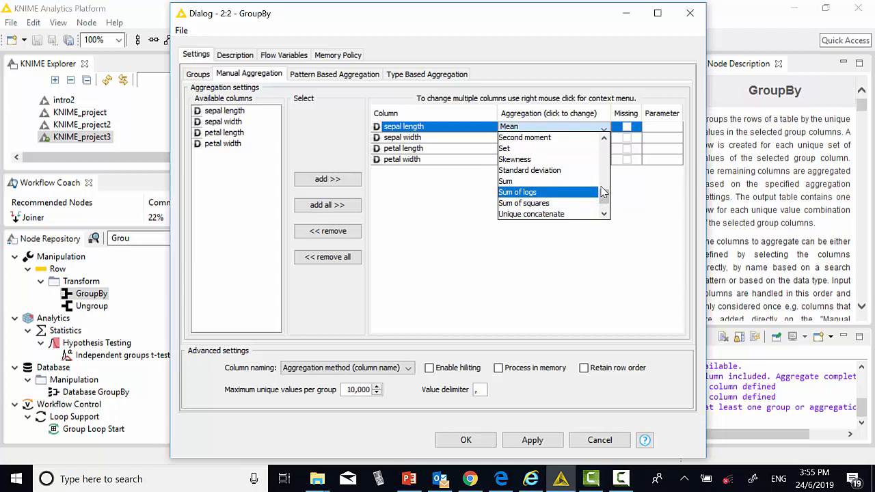
left_click(574, 170)
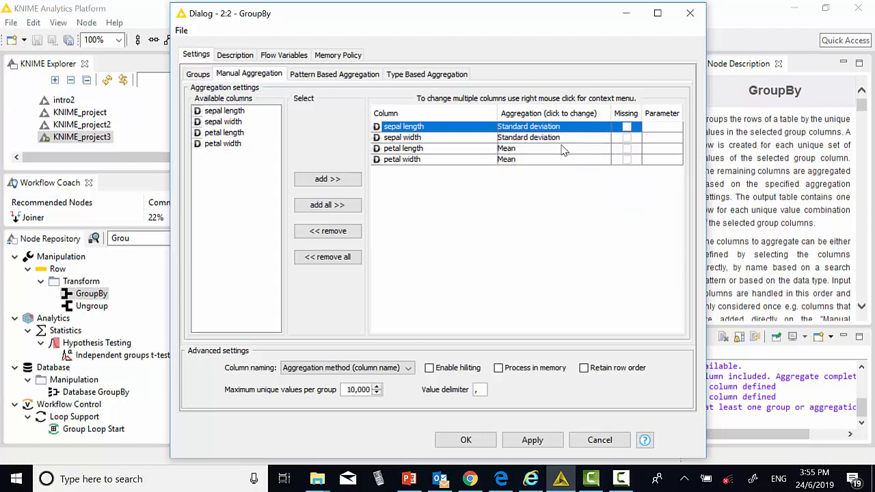
- Set the aggregation of petal length and petal width to Standard deviation and accept the GroupBy configuration, allowing the node reset
left_click(565, 150)
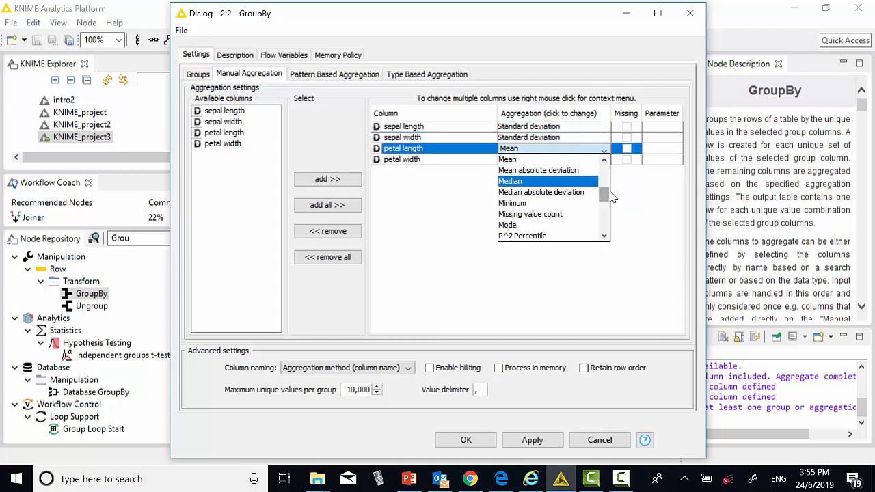
left_click_drag(608, 206, 607, 221)
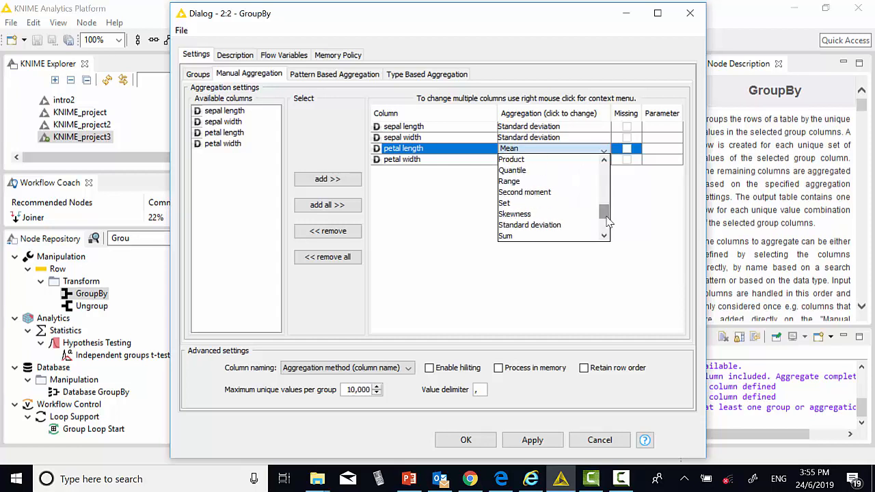
left_click(567, 229)
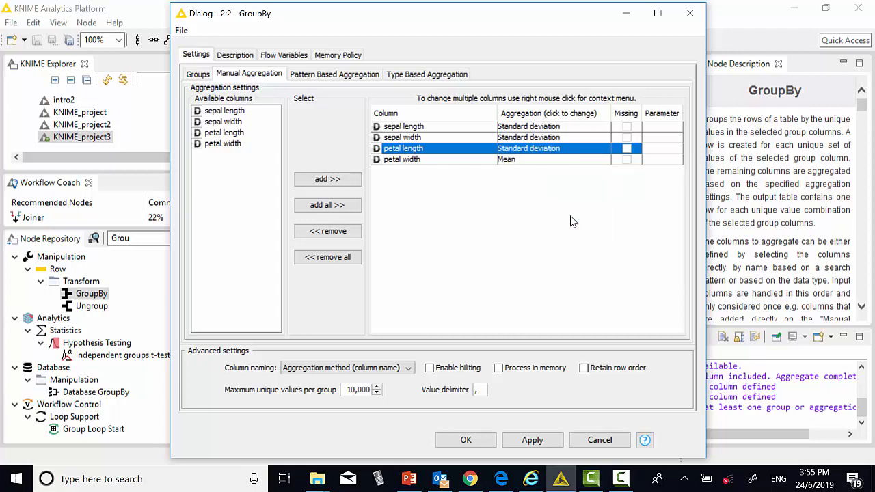
left_click(598, 162)
left_click(597, 162)
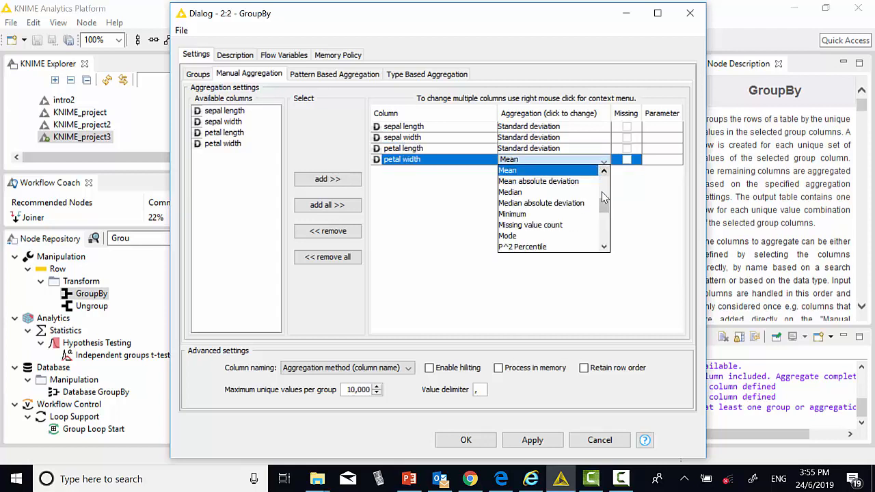
left_click_drag(604, 207, 605, 239)
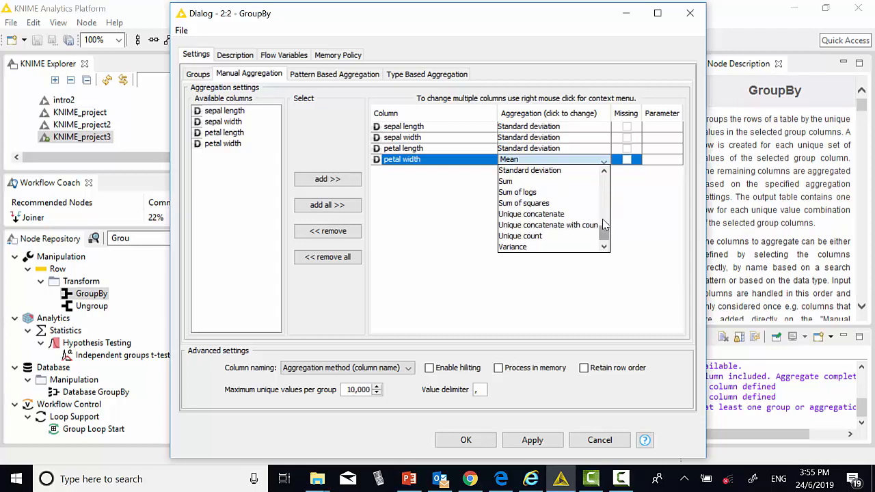
left_click(565, 170)
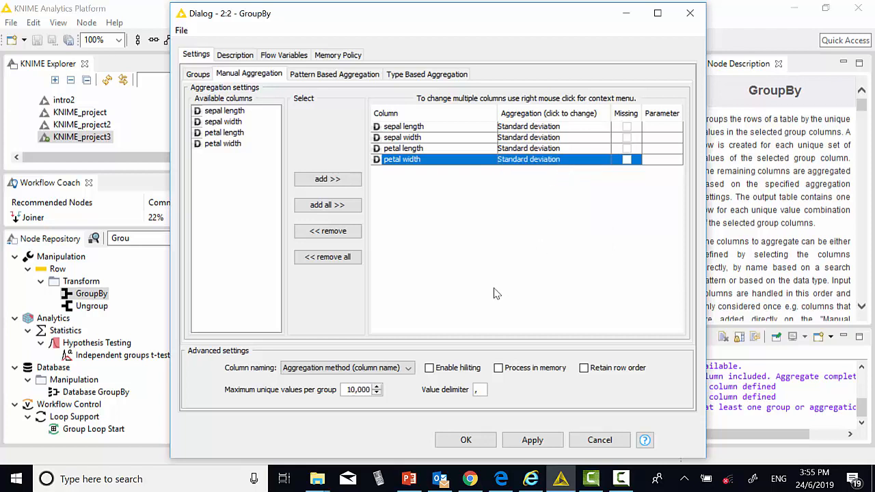
left_click(462, 440)
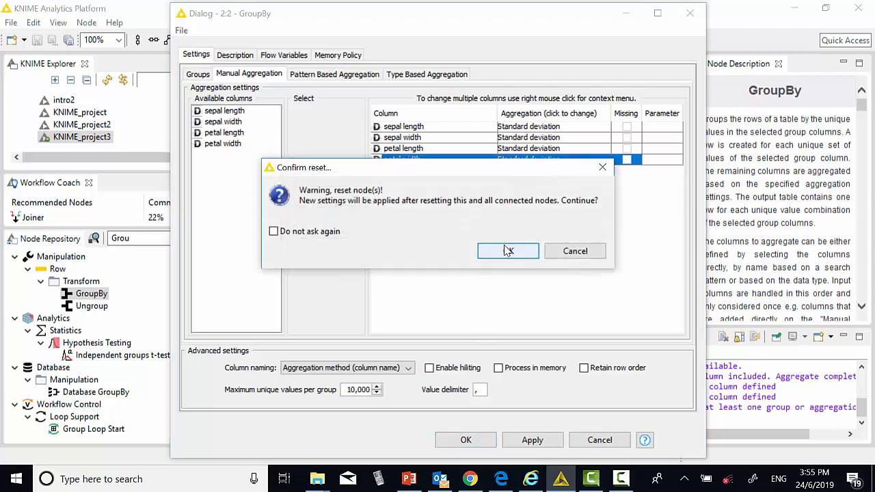
left_click(508, 251)
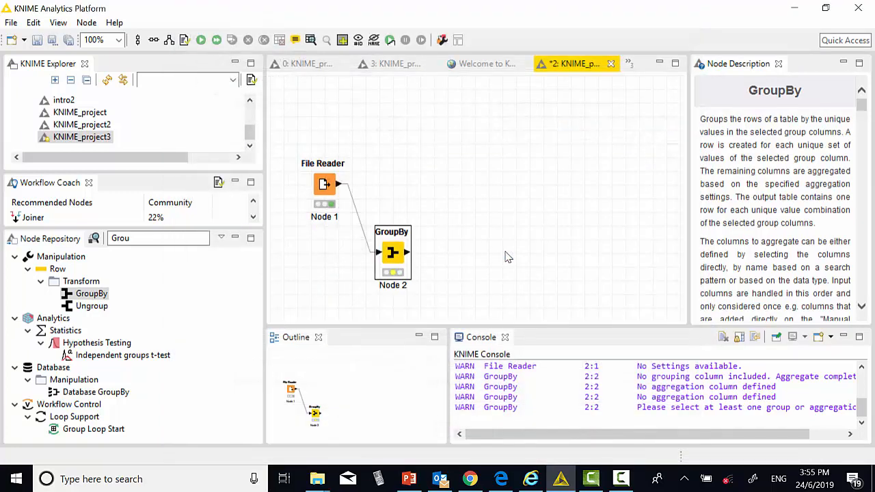
- Execute the GroupBy node and view its Group table of standard deviations per class, closing the table when done
right_click(407, 258)
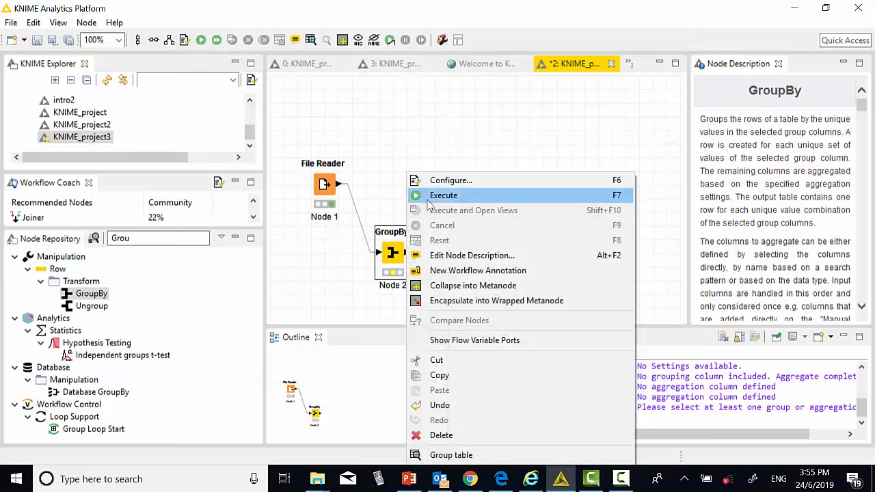
left_click(431, 199)
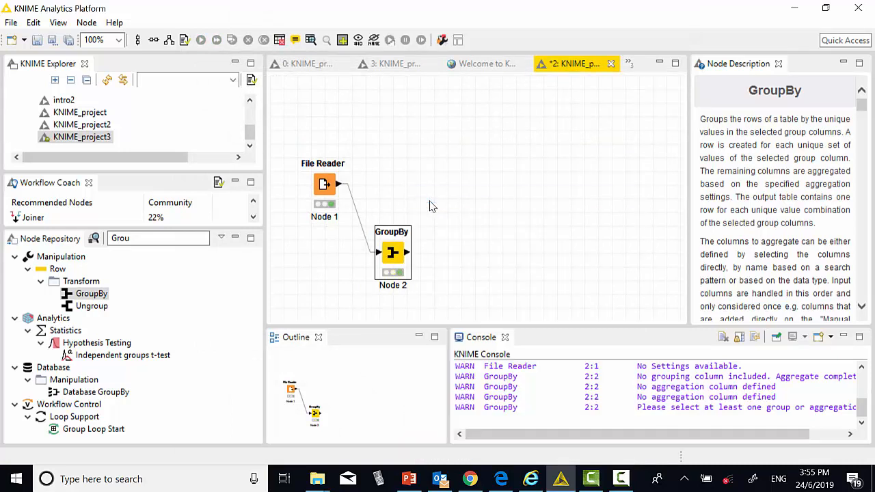
right_click(407, 262)
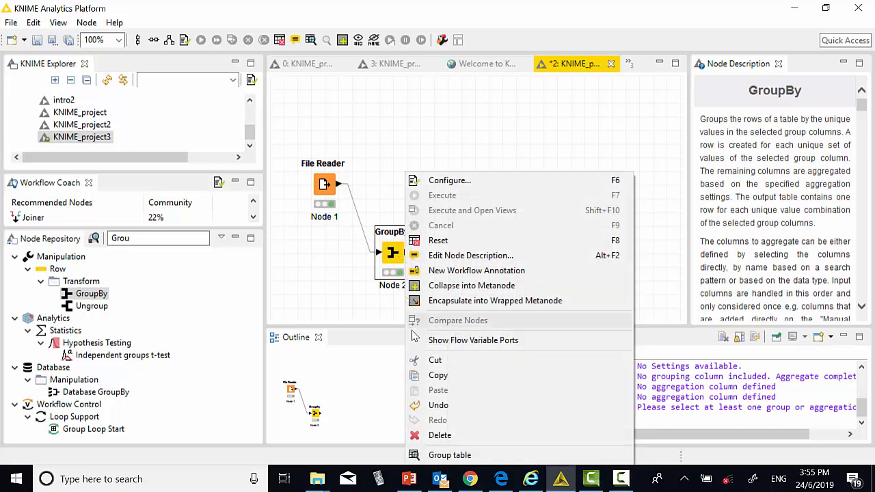
left_click(425, 455)
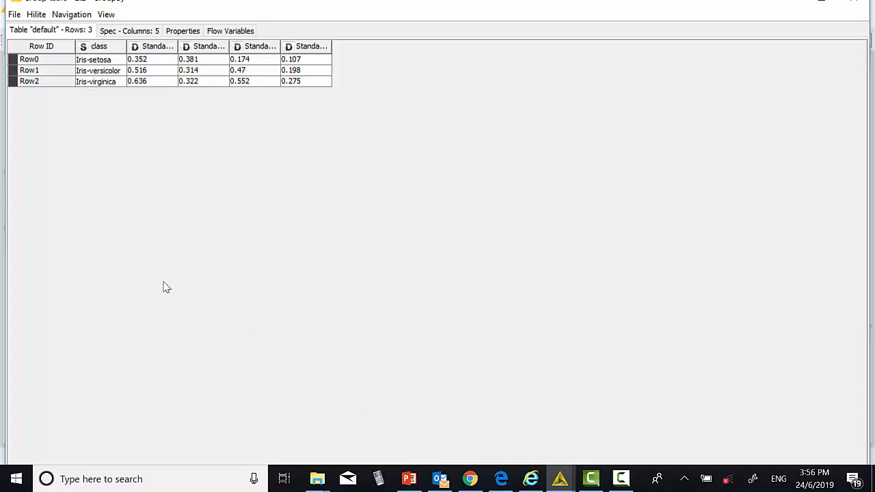
left_click(14, 14)
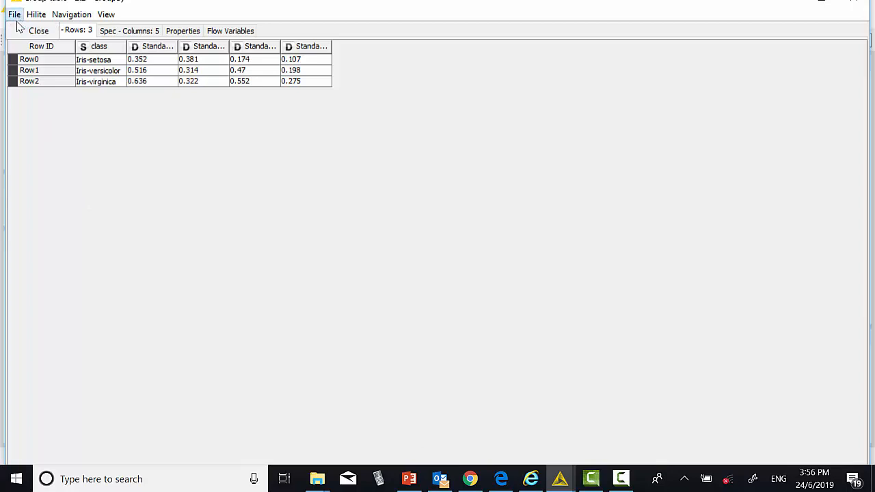
left_click(33, 32)
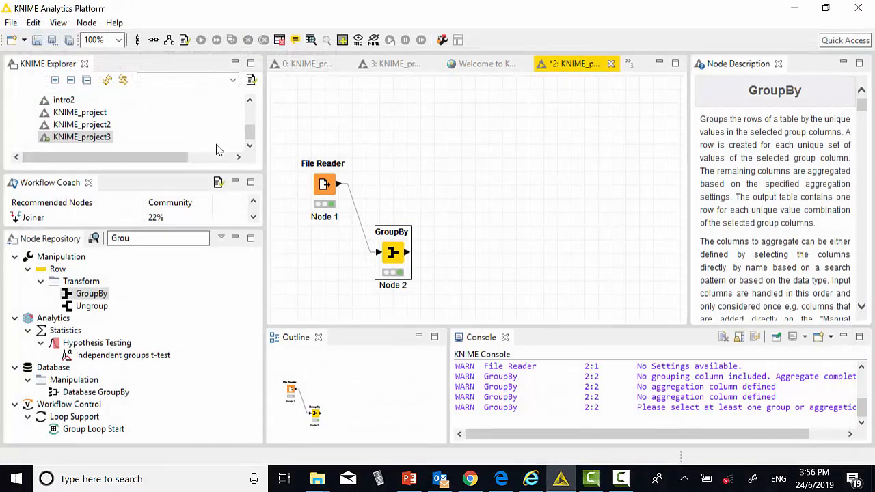
left_click(625, 479)
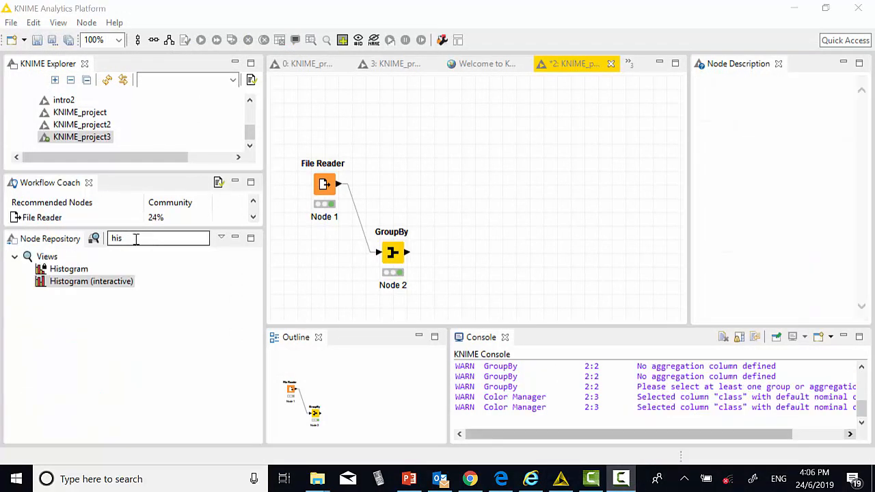
- Search the node repository for "color" and add a Color Manager node to the right of the File Reader
left_click(124, 241)
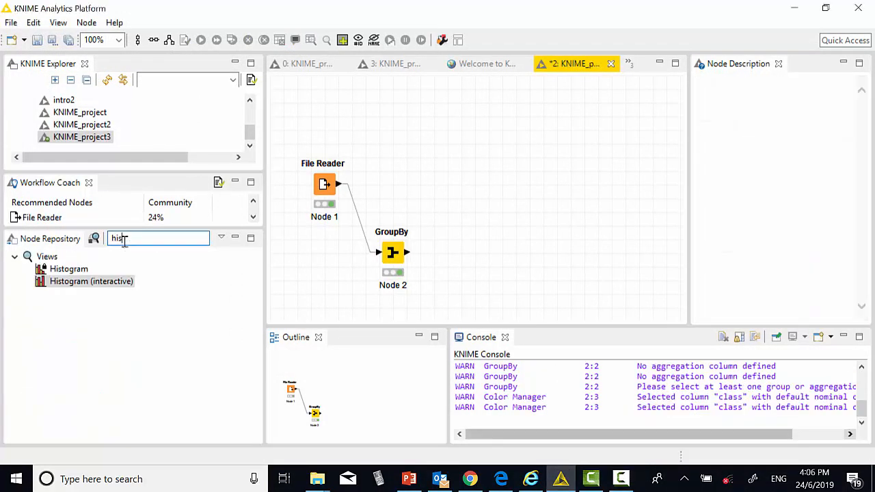
key("BackSpace")
key("BackSpace")
key("BackSpace")
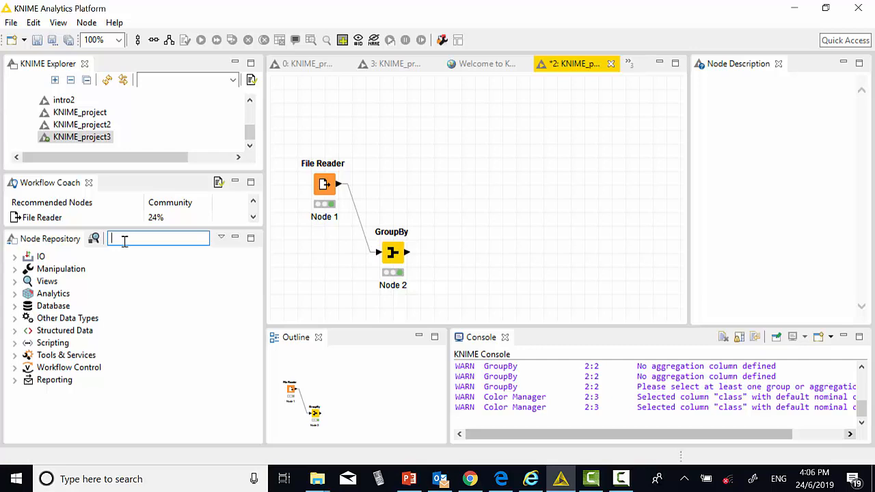
type("co")
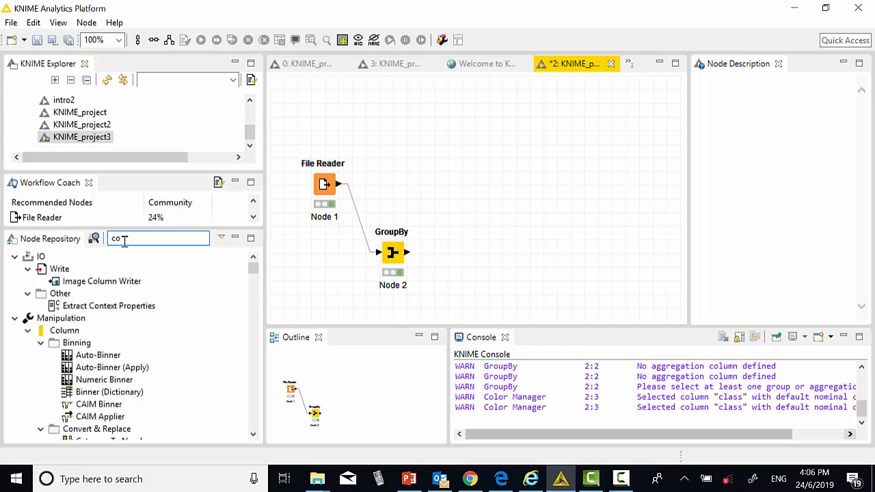
type("lor")
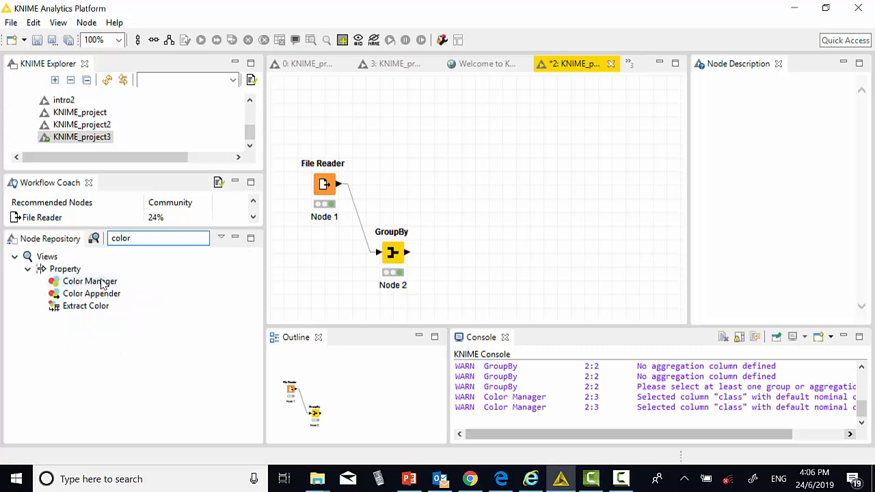
left_click_drag(103, 283, 428, 176)
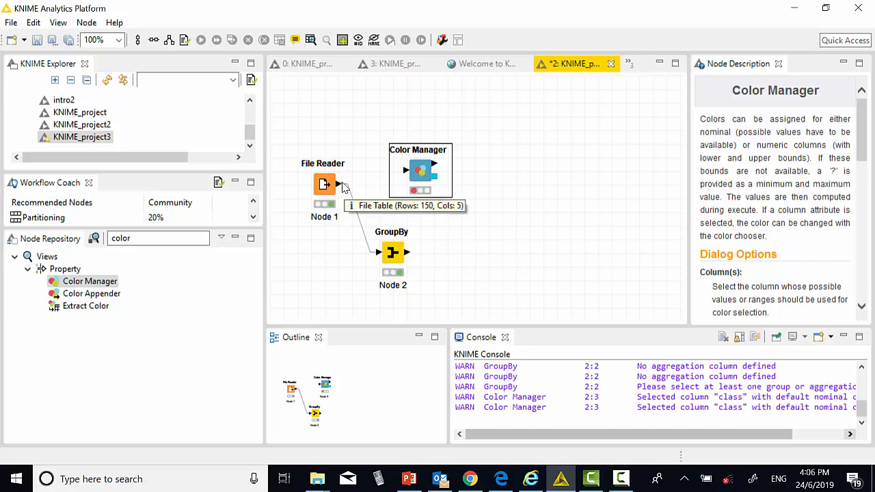
- Connect the File Reader output to the Color Manager input and search the node repository for "Hist"
left_click_drag(344, 186, 406, 173)
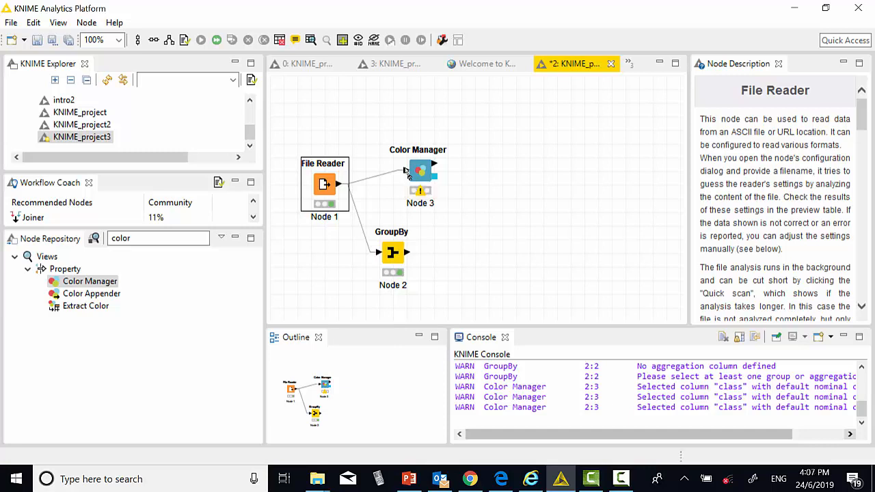
left_click(153, 238)
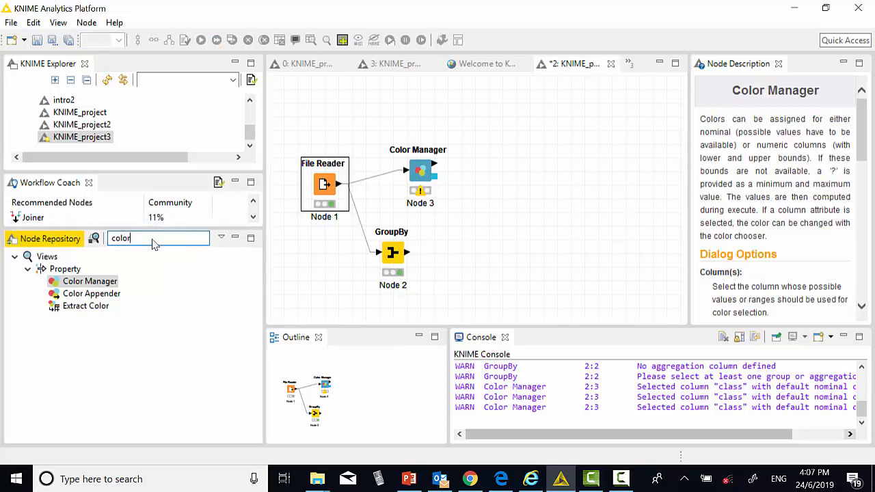
key("BackSpace")
key("BackSpace")
key("BackSpace")
key("BackSpace")
key("BackSpace")
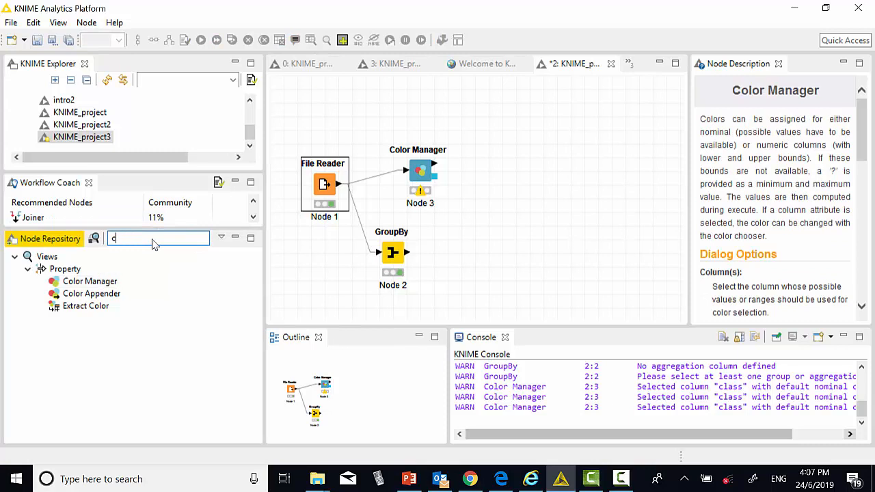
type("Hist")
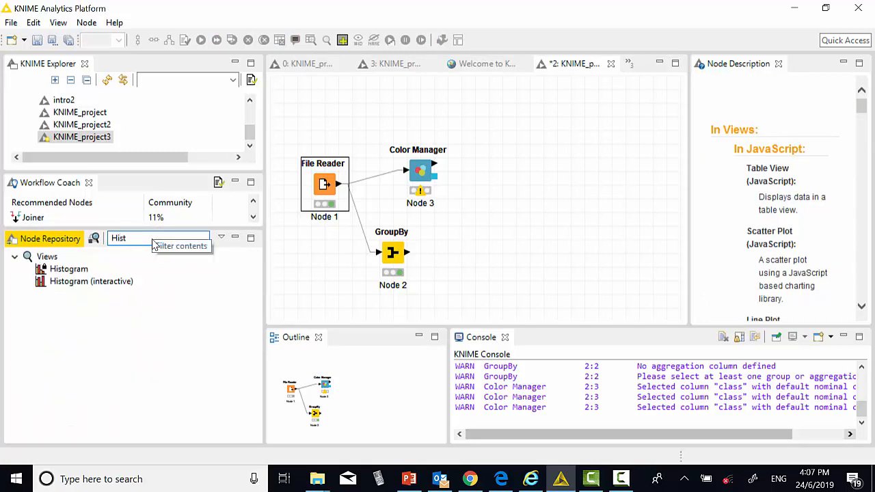
- Add a Histogram (interactive) node above and to the right of the Color Manager and connect the Color Manager's table output to it
left_click(106, 285)
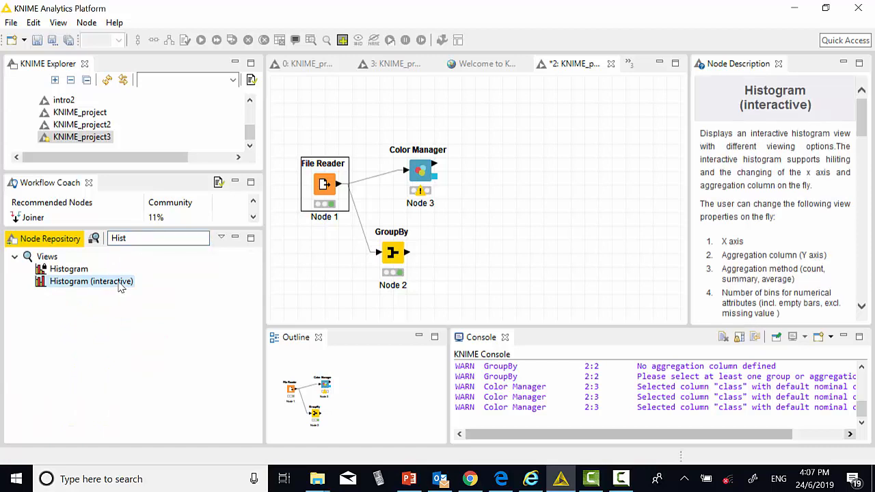
right_click(521, 147)
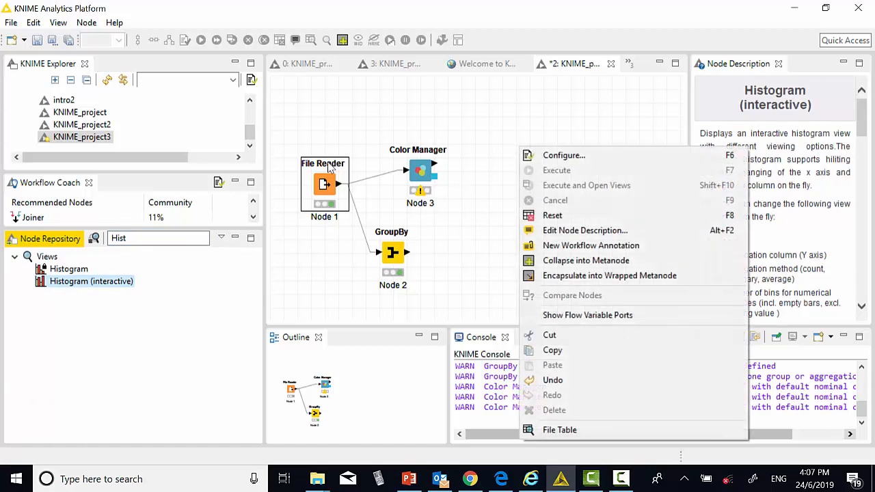
left_click(393, 252)
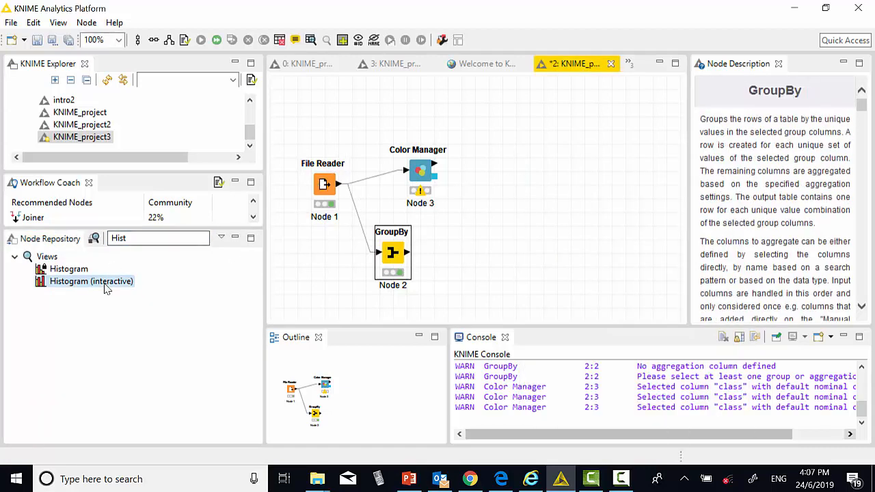
left_click_drag(106, 288, 543, 135)
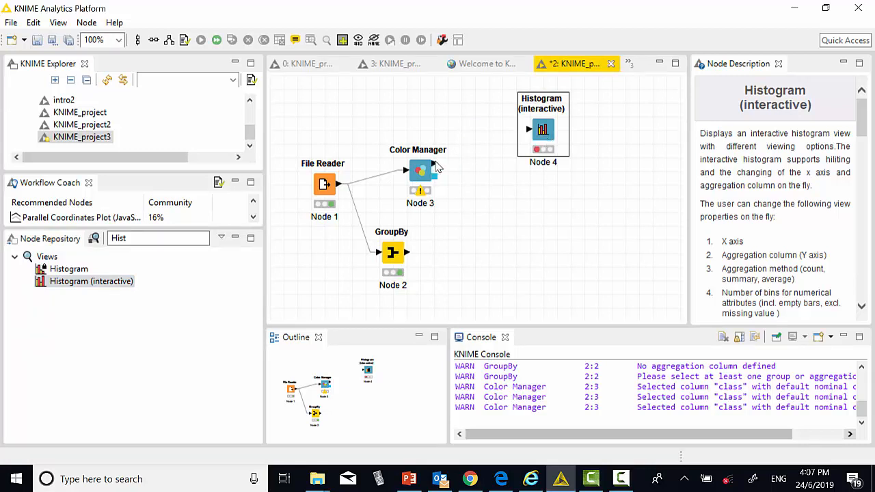
left_click_drag(436, 167, 529, 140)
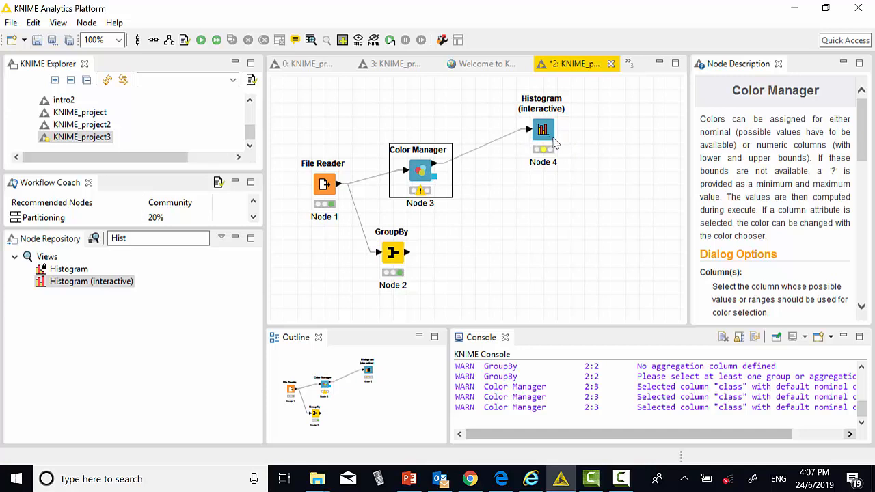
- Configure the Histogram (interactive) node with sepal length, petal length and petal width as additional aggregation columns and accept the settings
right_click(555, 141)
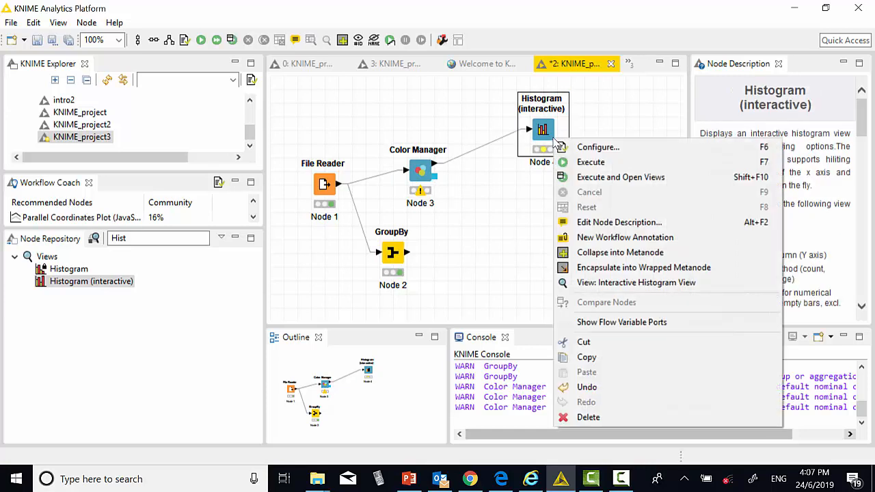
left_click(581, 148)
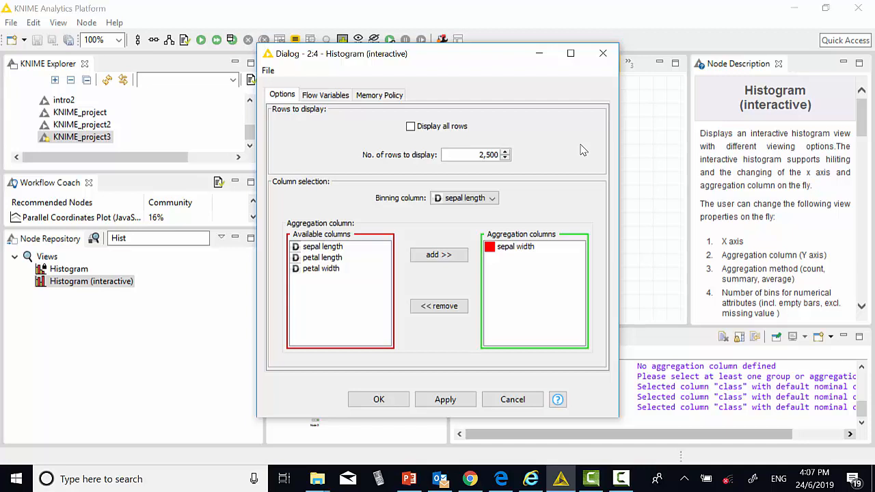
left_click(328, 248)
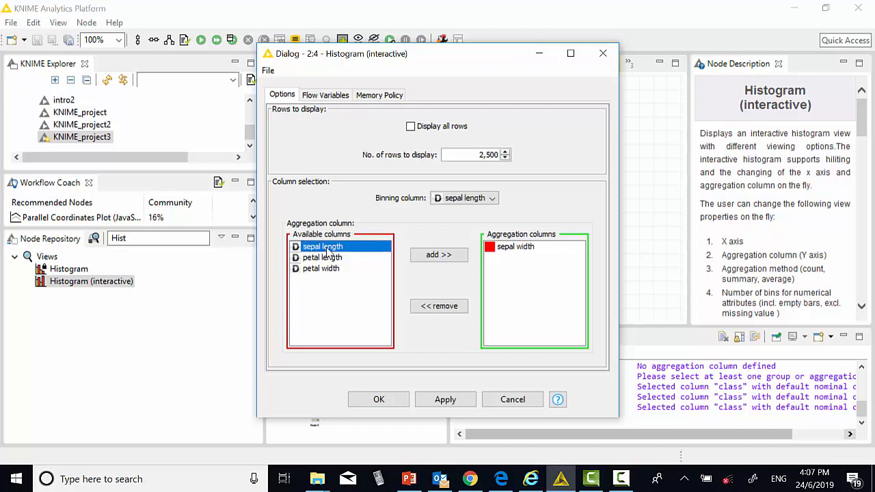
left_click(425, 258)
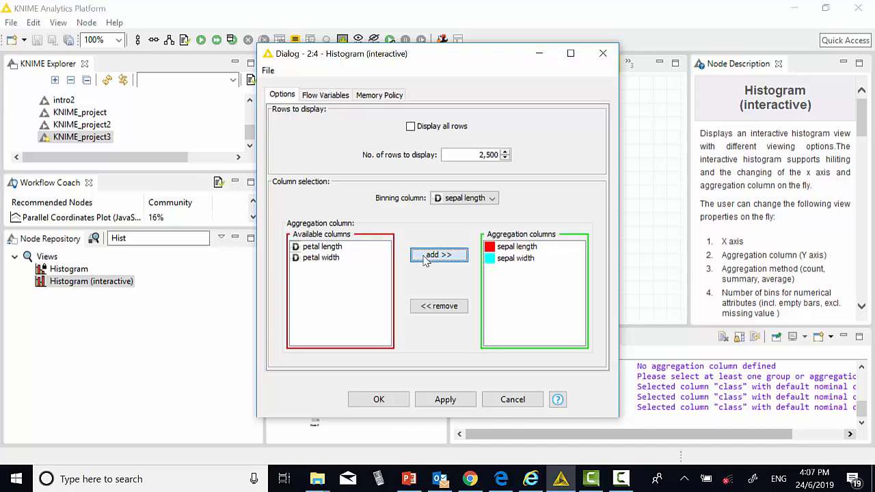
left_click(328, 248)
left_click(439, 255)
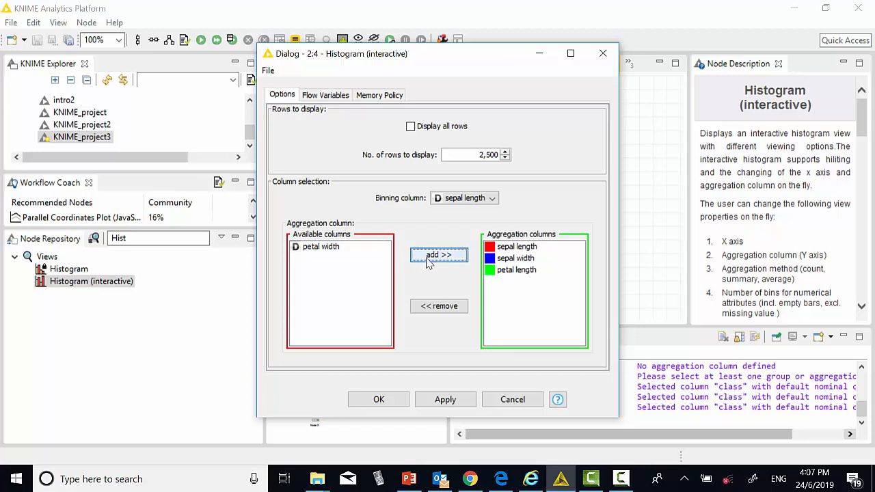
left_click(347, 250)
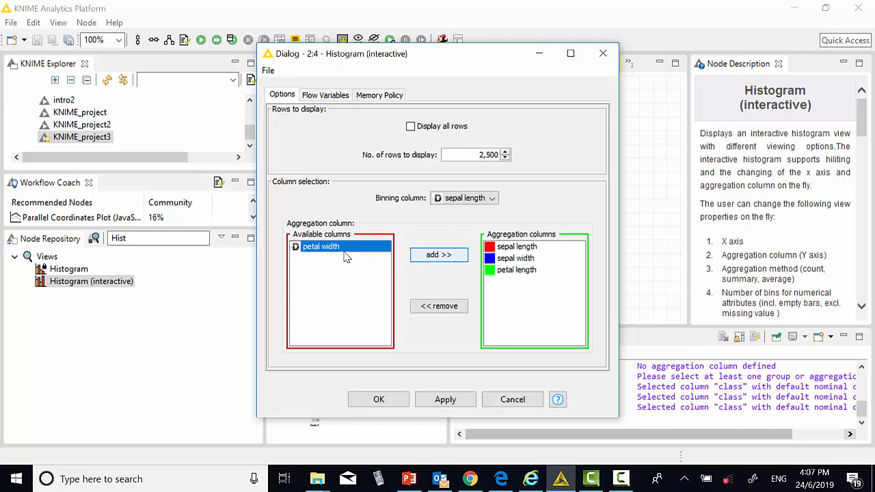
left_click(440, 257)
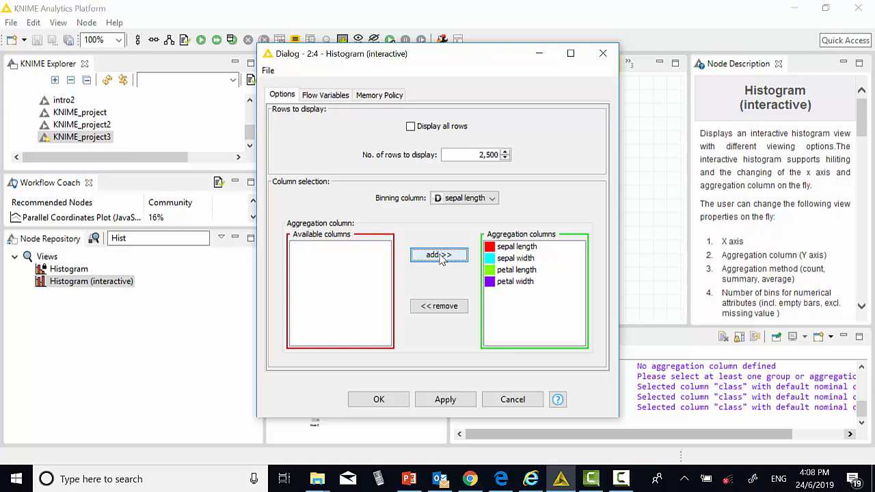
left_click(402, 402)
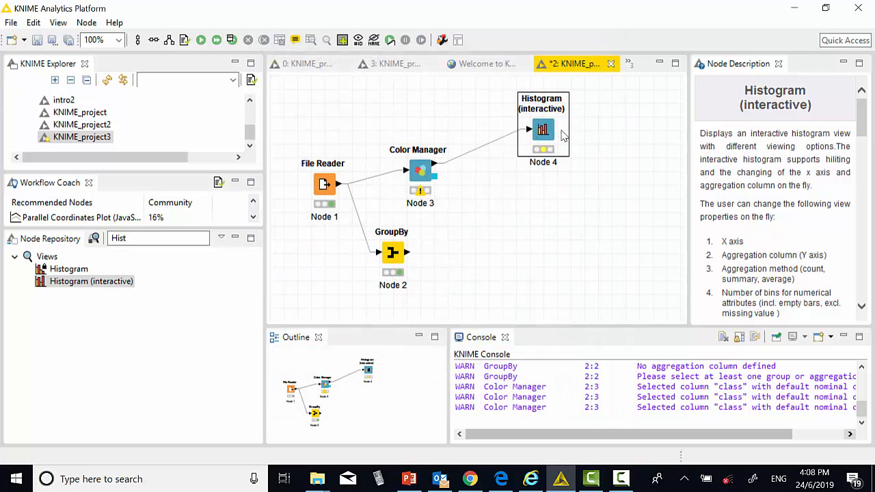
- Execute the Histogram (interactive) node and open its Interactive Histogram View
right_click(563, 132)
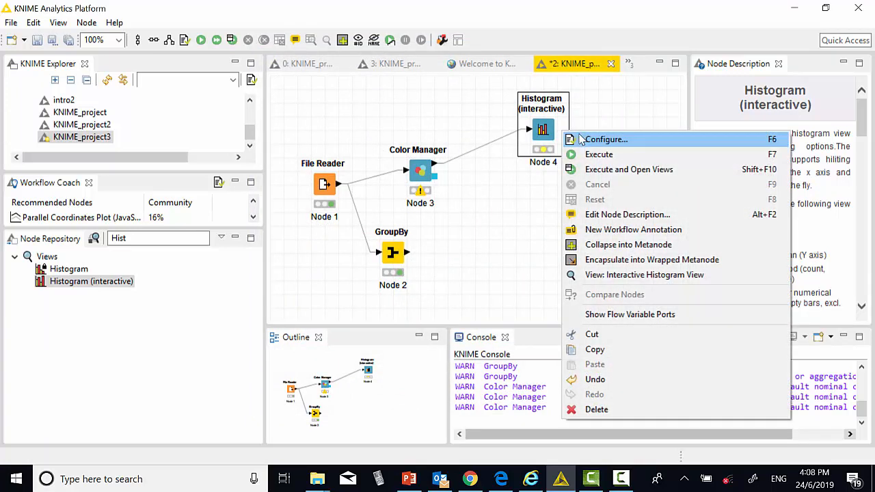
left_click(585, 155)
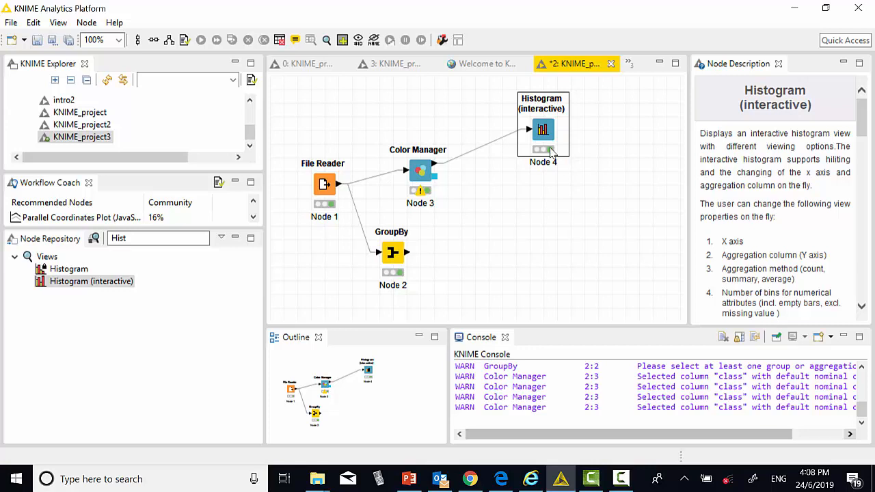
right_click(556, 150)
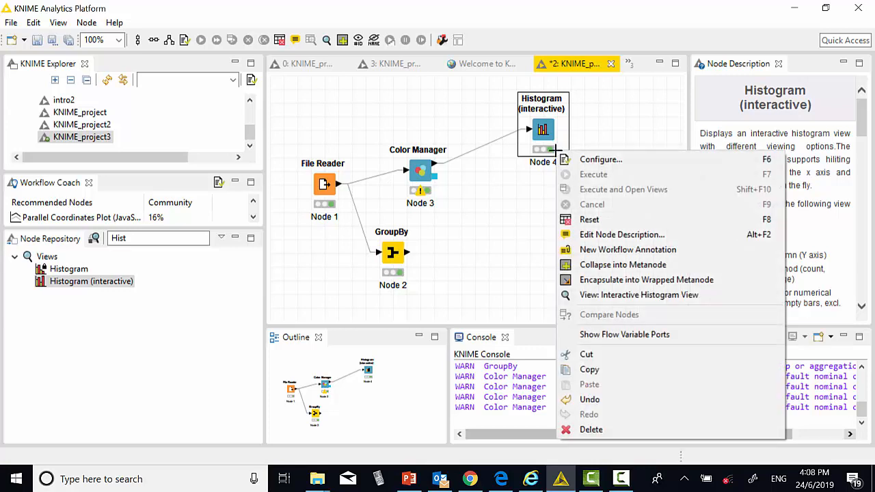
left_click(626, 298)
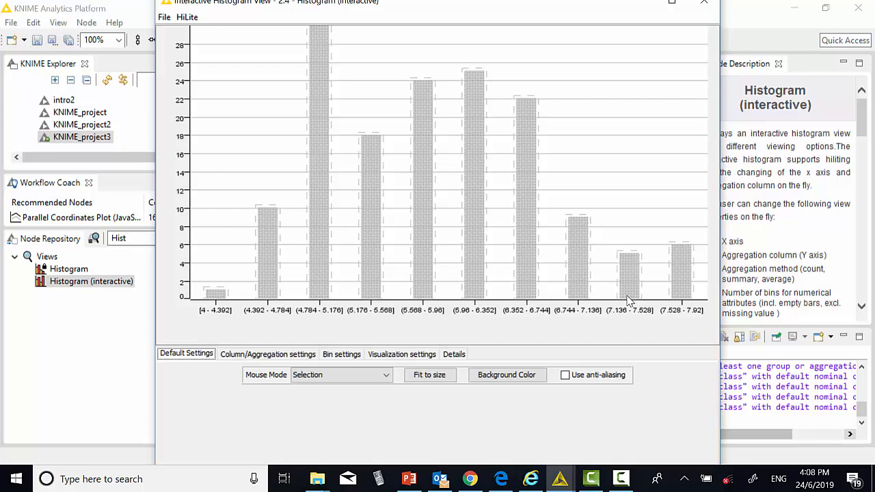
- Remove sepal length, sepal width, petal length and petal width from the aggregation columns in the histogram view
left_click(295, 361)
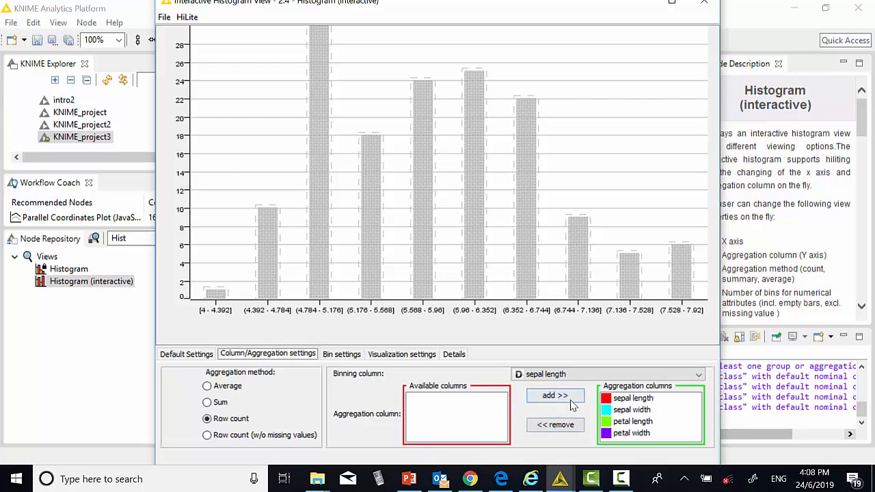
left_click(608, 399)
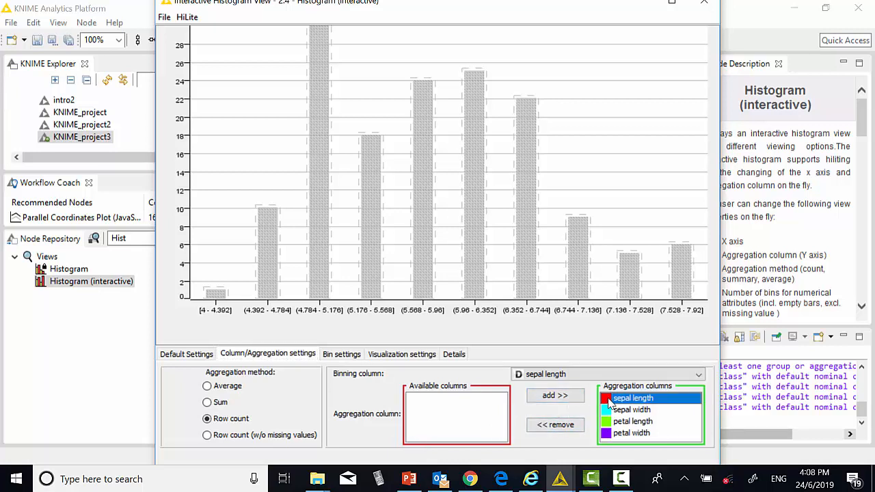
left_click(543, 426)
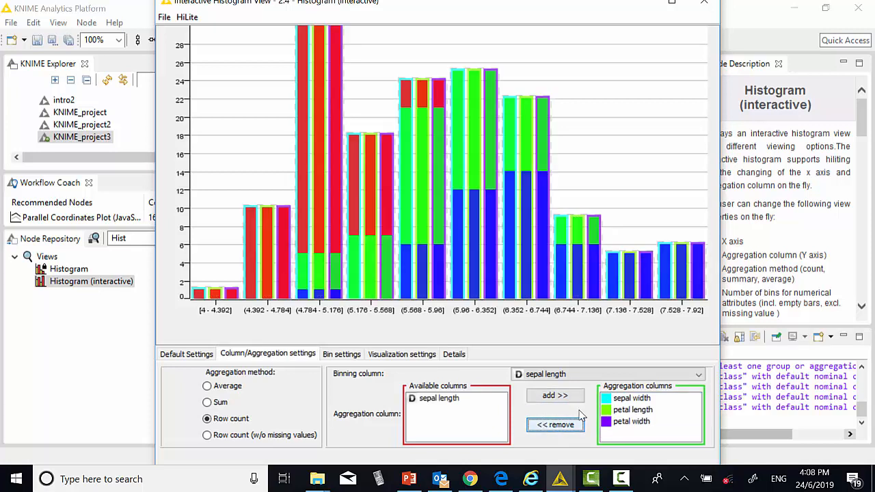
left_click(617, 401)
left_click(563, 429)
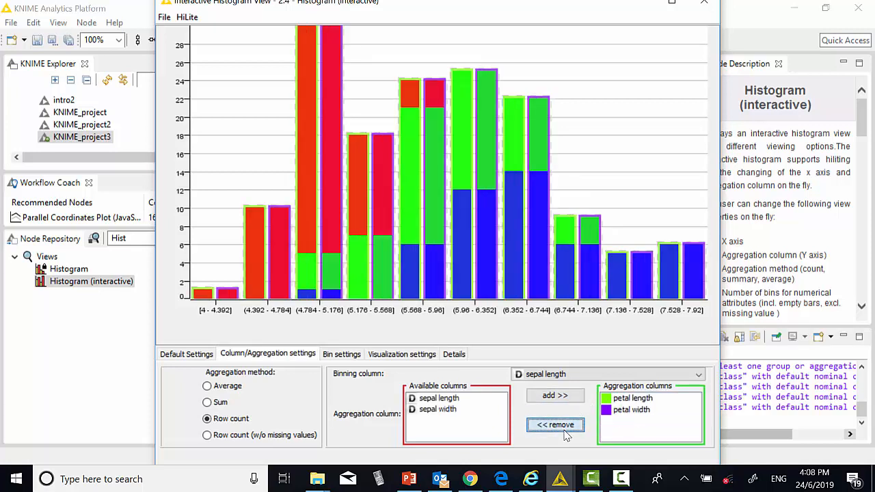
left_click(607, 399)
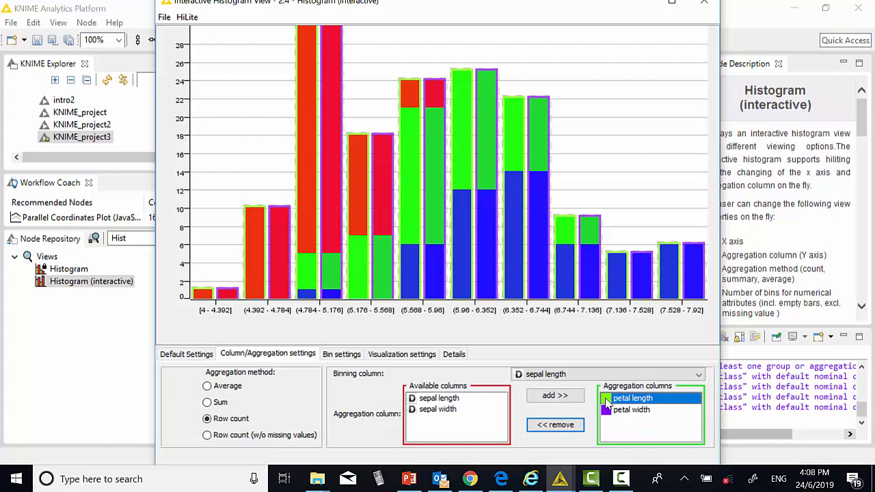
left_click(571, 425)
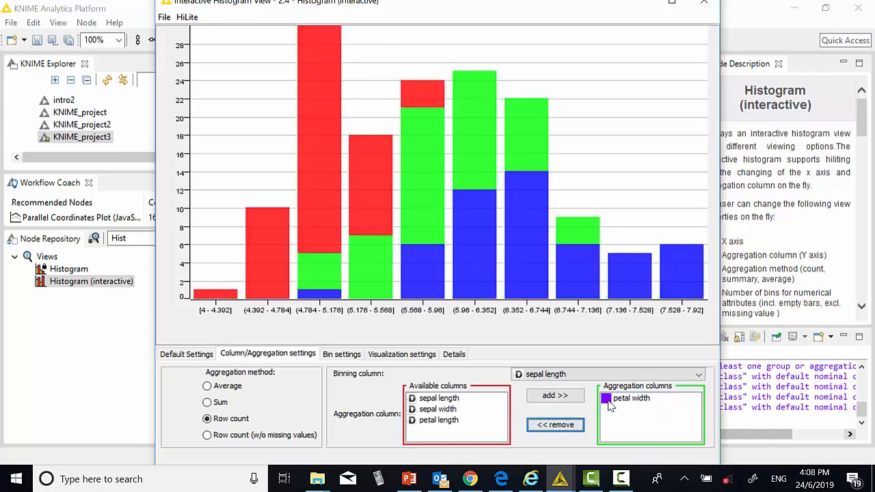
left_click(610, 402)
left_click(569, 425)
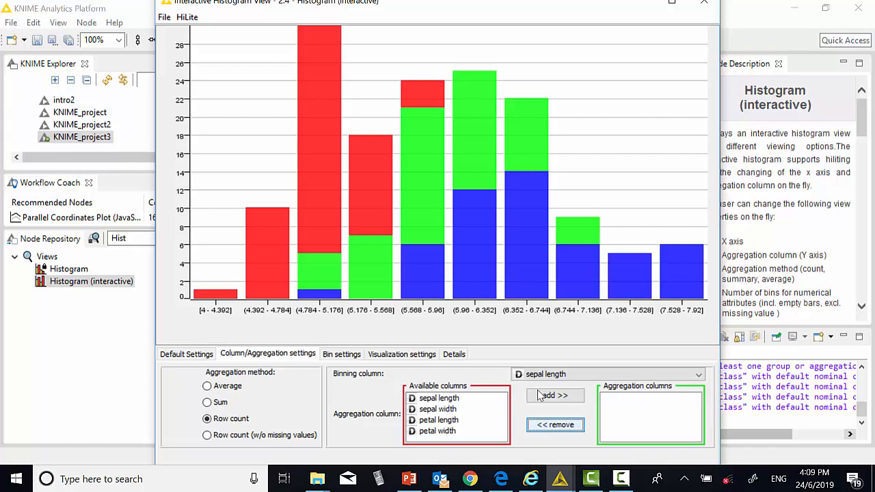
- Set the histogram's bar layout to Side by side and turn off the bin outline
left_click(413, 357)
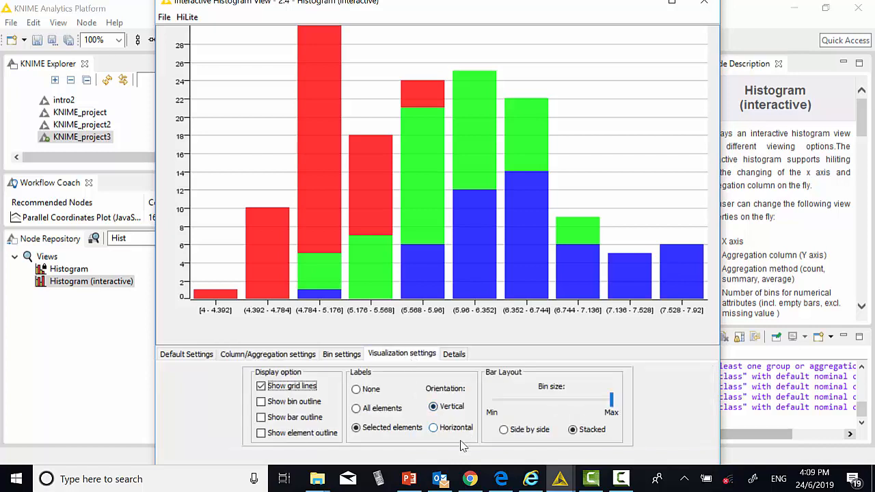
left_click(504, 431)
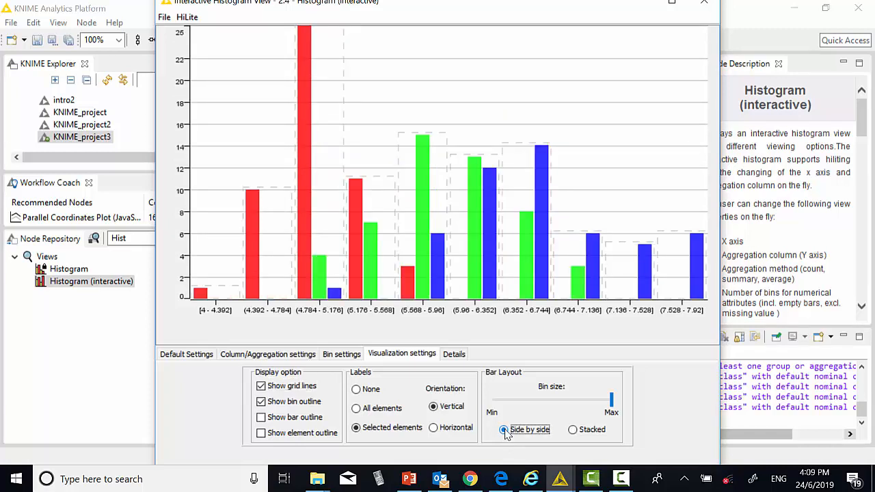
left_click(265, 403)
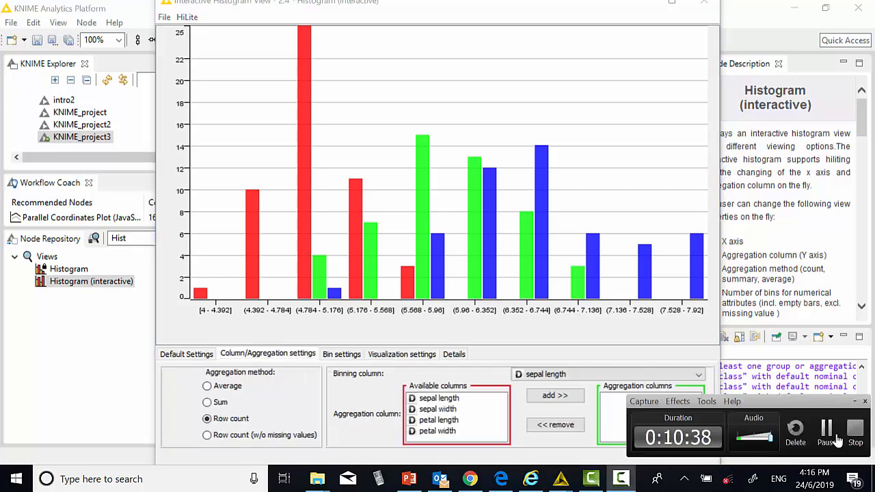
left_click(839, 432)
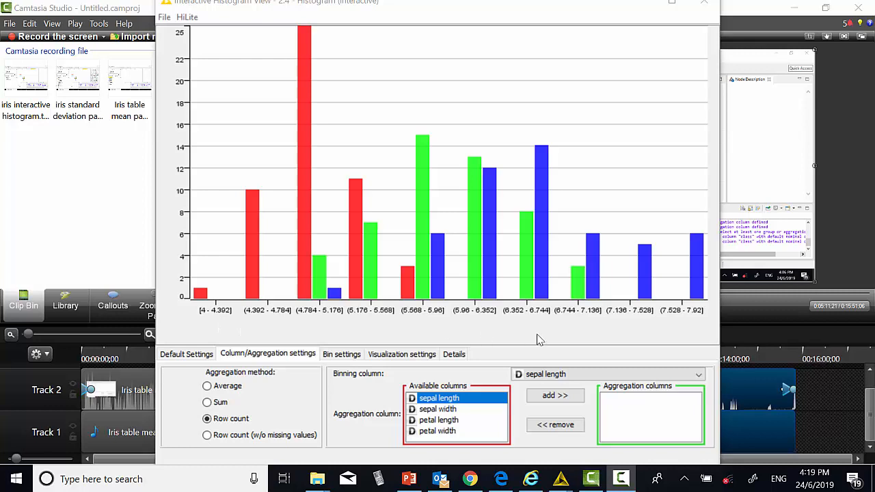
- Switch the histogram's binning column through sepal width and petal length, ending on petal width
left_click(699, 375)
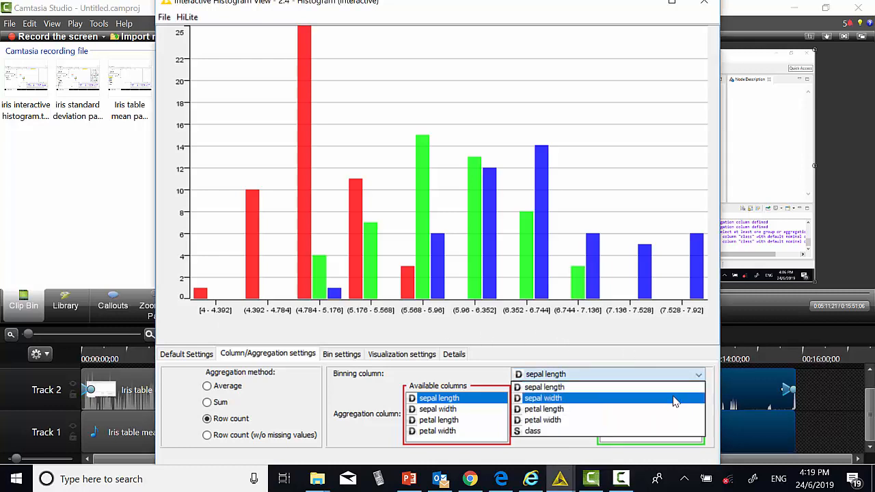
left_click(674, 398)
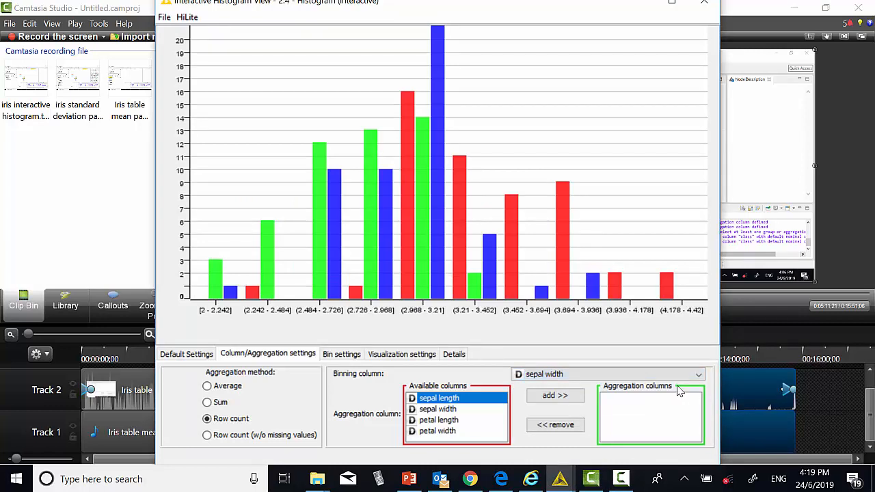
left_click(698, 375)
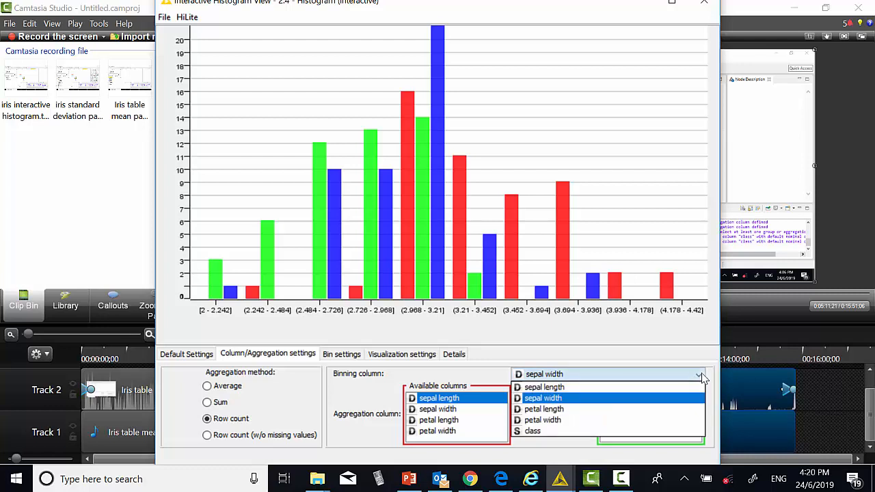
left_click(643, 410)
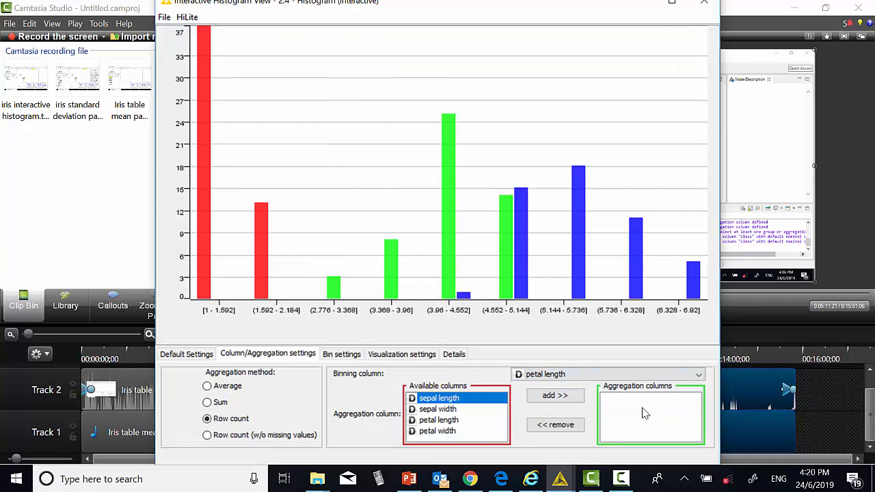
left_click(698, 375)
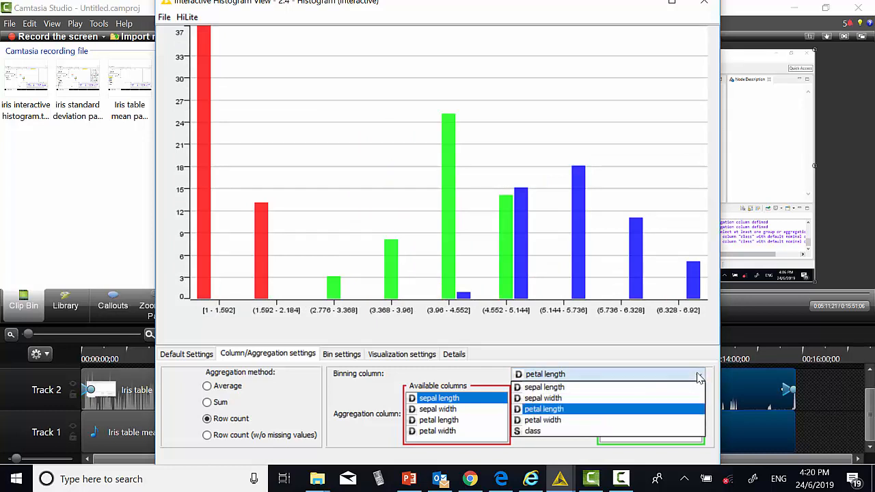
left_click(604, 421)
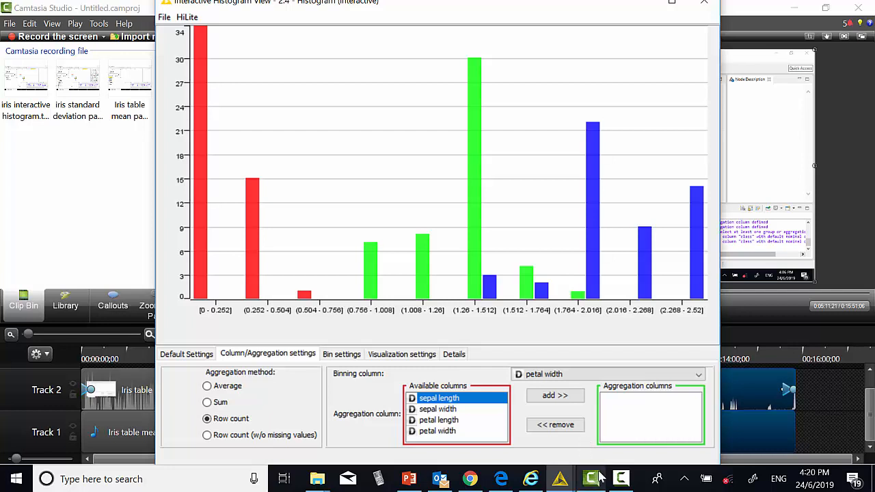
left_click(619, 482)
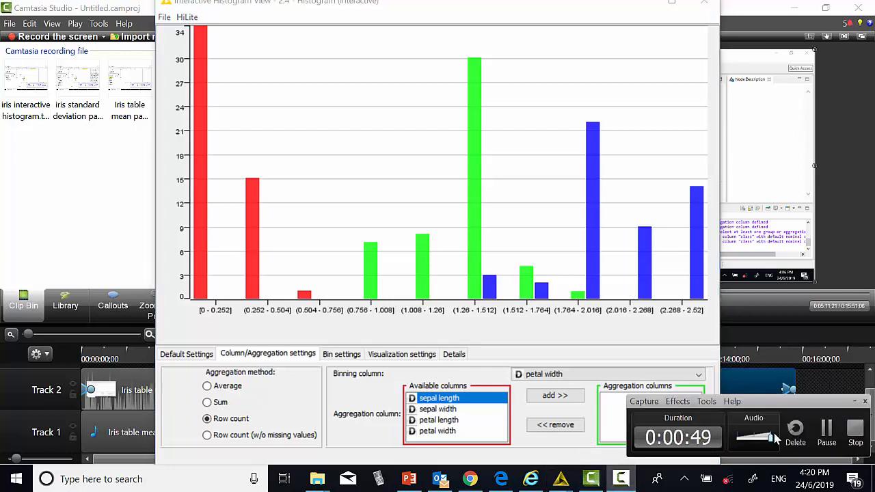
left_click(845, 429)
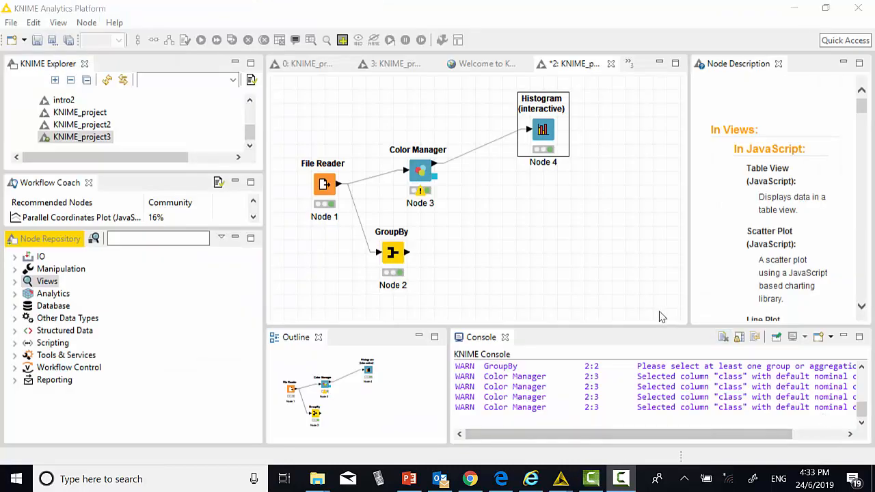
- Search the node repository for "pie", add a Pie chart node below the histogram node, and connect the Color Manager's output to it
left_click(158, 236)
type("pi")
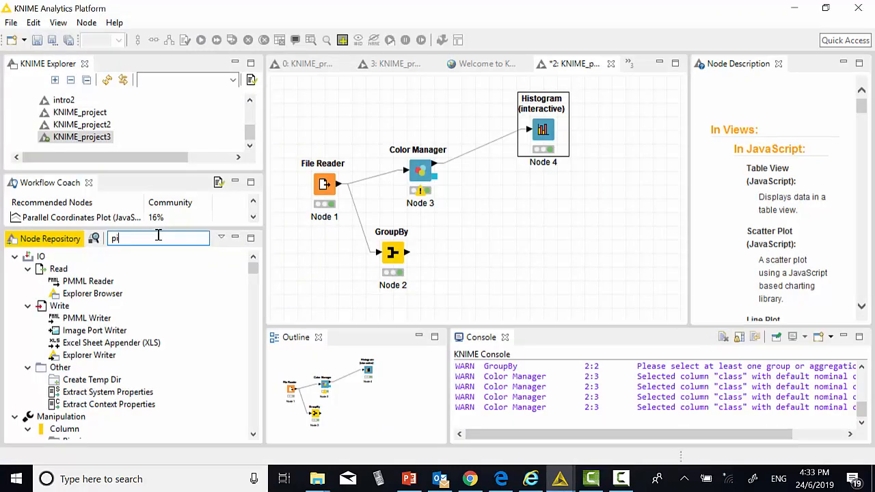
type("e")
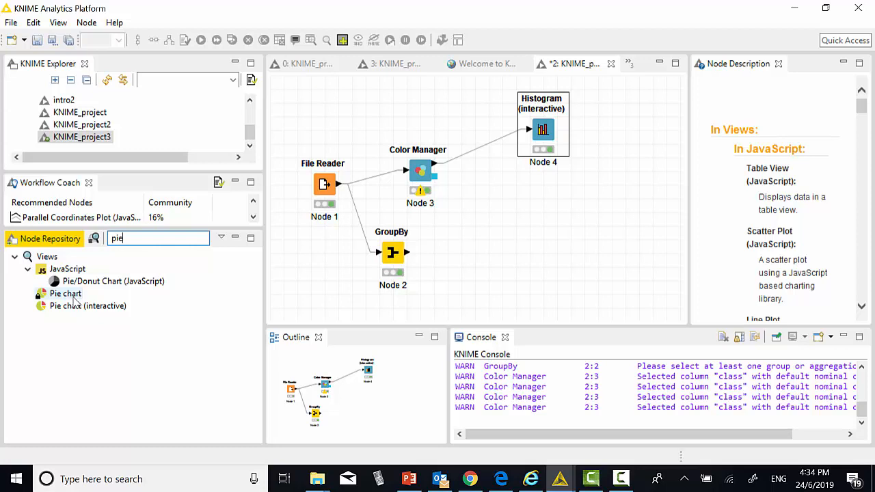
left_click_drag(68, 294, 579, 230)
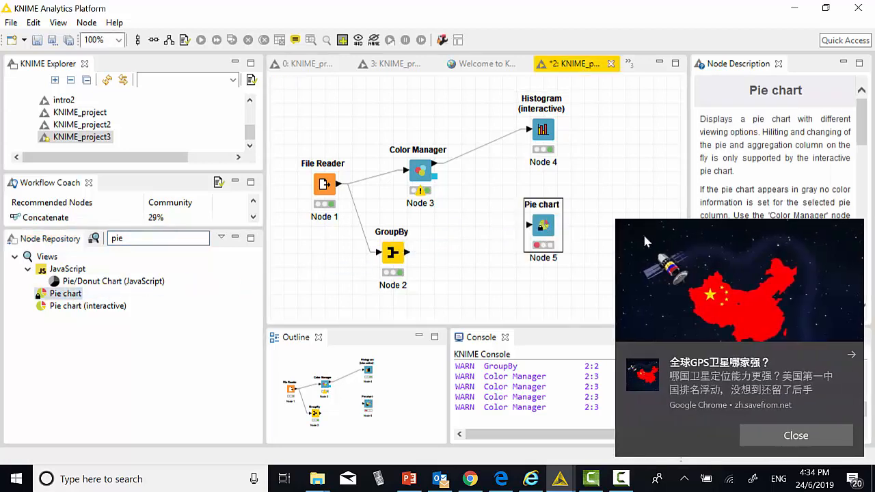
left_click(851, 357)
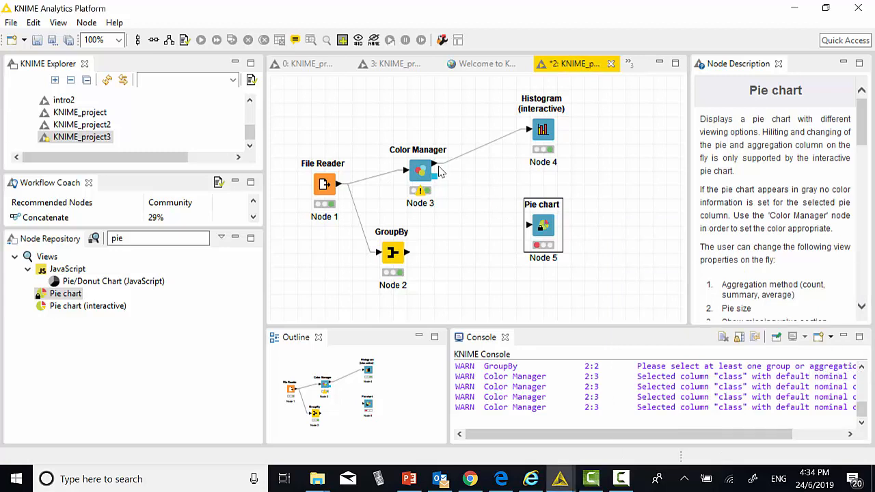
left_click_drag(438, 171, 530, 226)
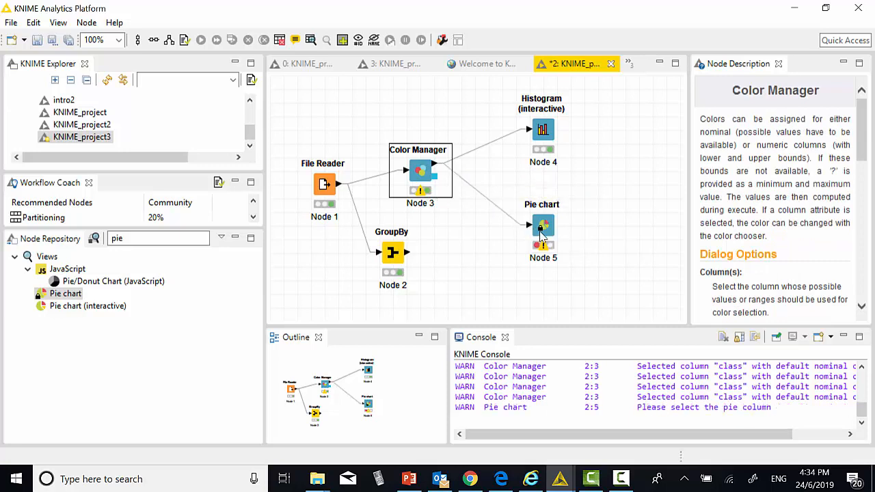
- Configure the Pie chart node with class as the pie column and no aggregation column, and execute it
left_click(551, 235)
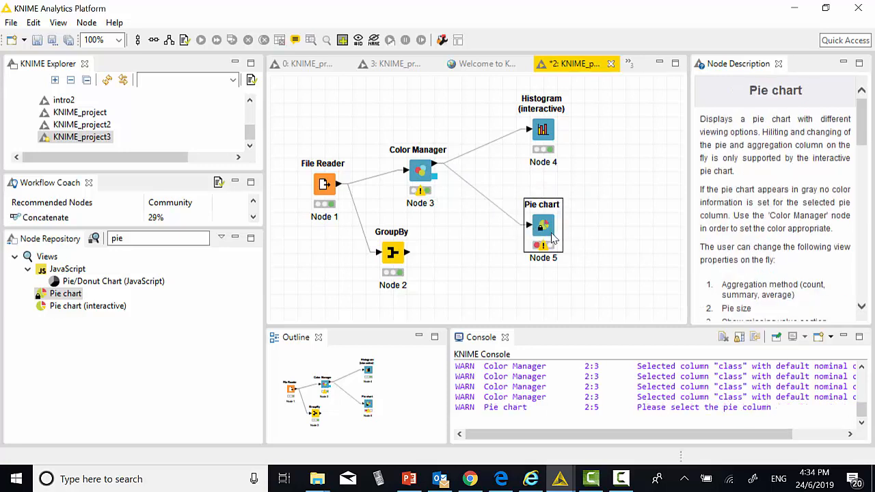
right_click(551, 235)
left_click(584, 196)
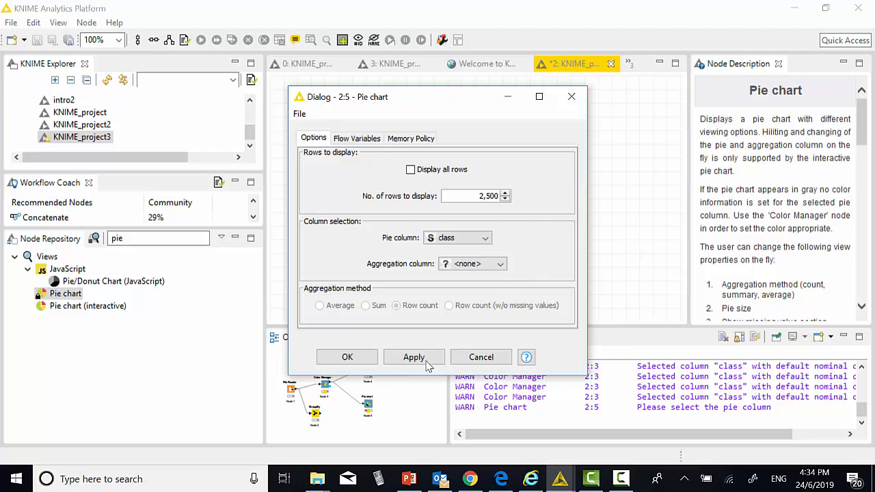
left_click(362, 360)
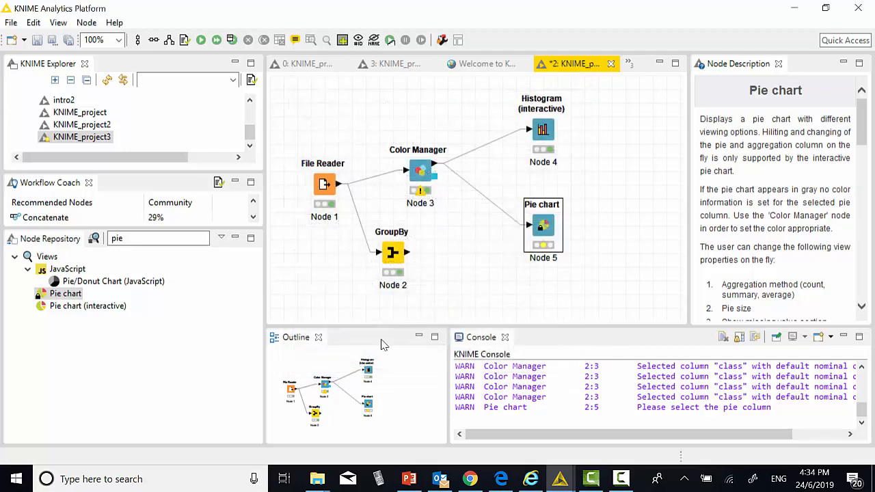
right_click(553, 243)
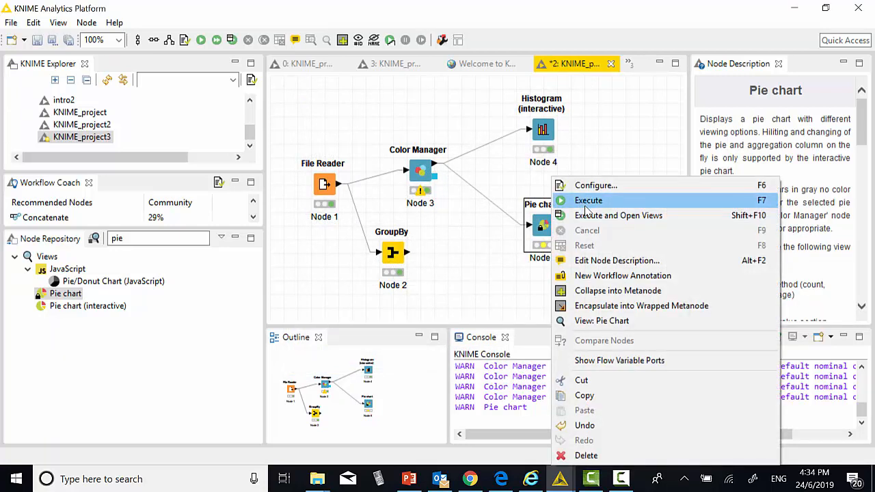
left_click(585, 199)
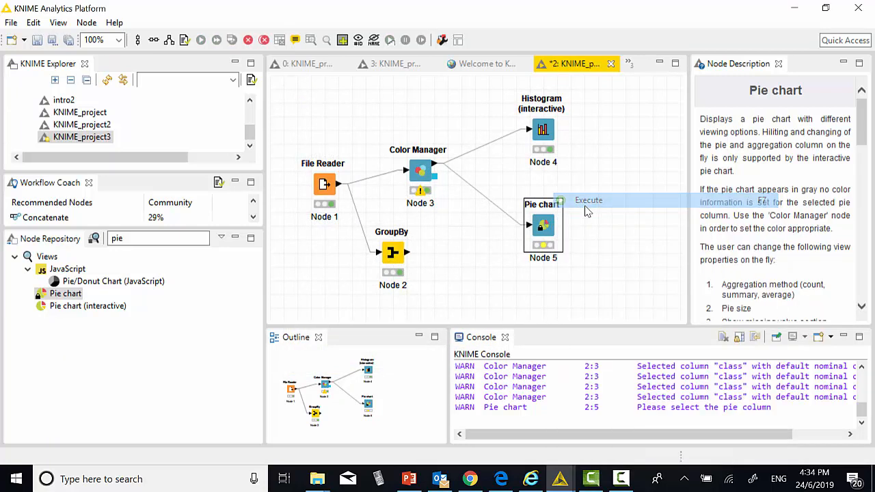
- Open the Pie chart node's view, examine the share of each iris class, and close the view
right_click(561, 250)
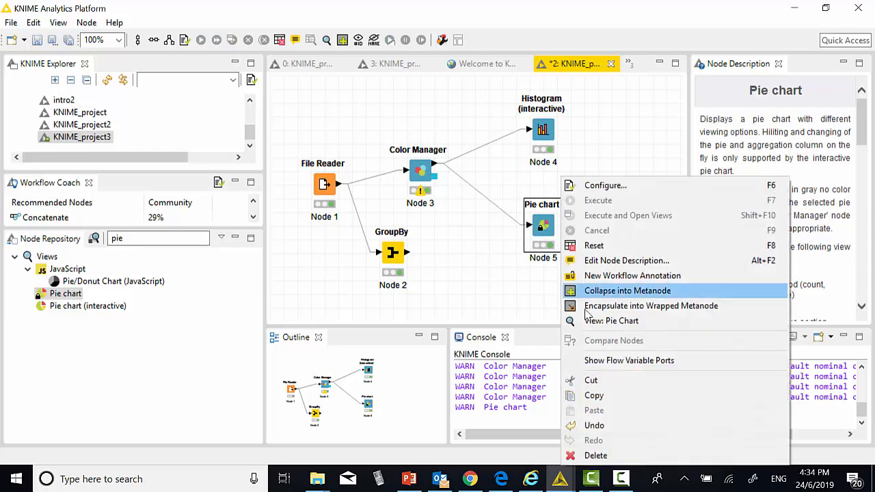
left_click(622, 328)
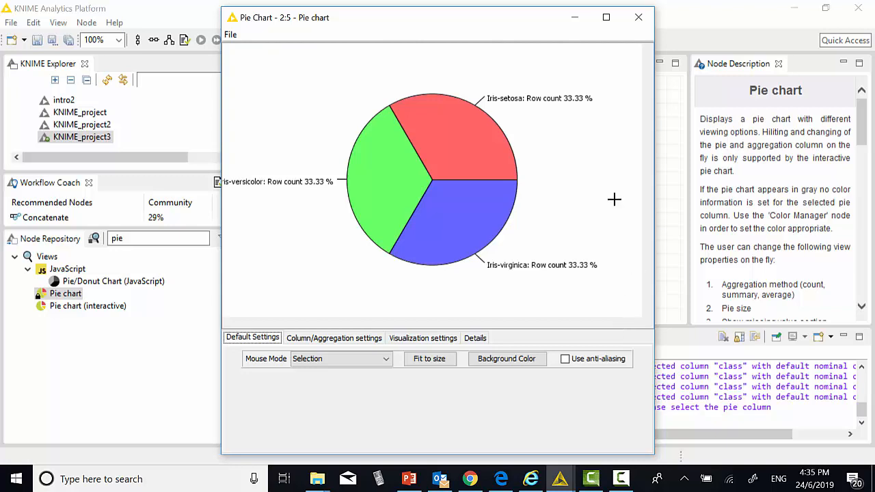
left_click(230, 35)
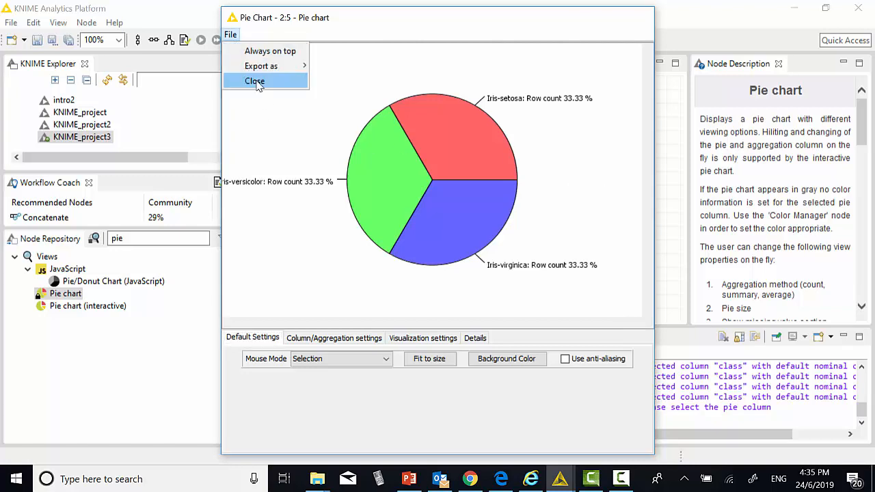
left_click(255, 81)
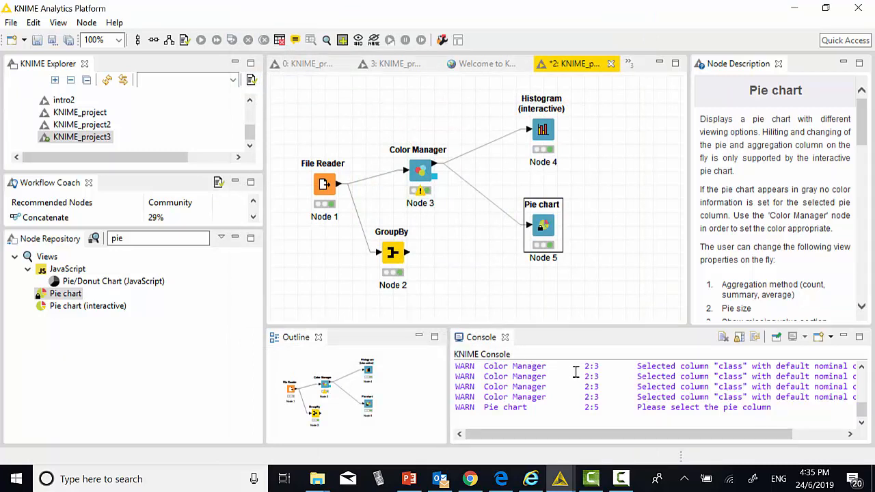
left_click(620, 480)
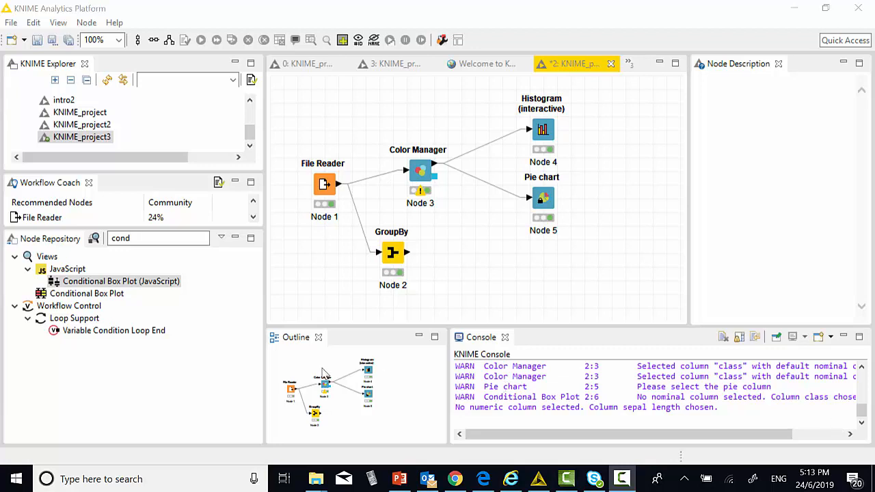
- Add a Conditional Box Plot (JavaScript) node below the Pie chart node and connect the File Reader's output to its data input
left_click(143, 291)
left_click_drag(145, 290, 596, 285)
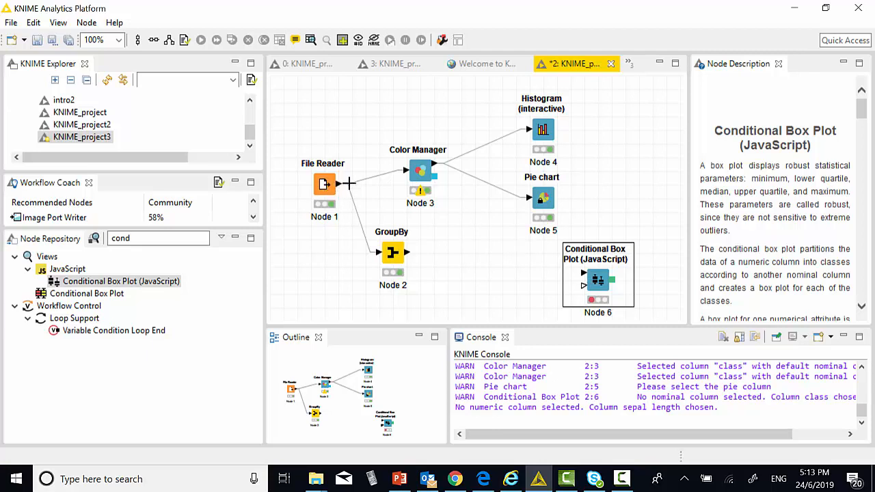
left_click_drag(348, 183, 403, 208)
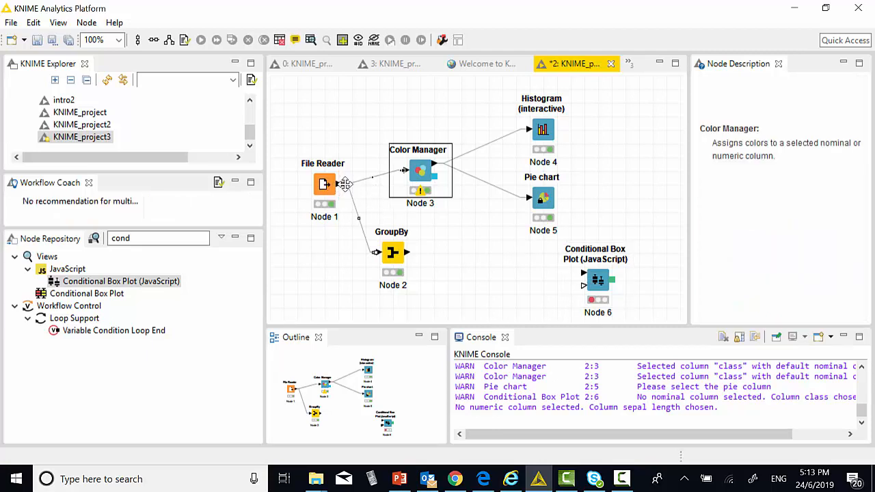
left_click_drag(343, 184, 391, 200)
left_click(480, 273)
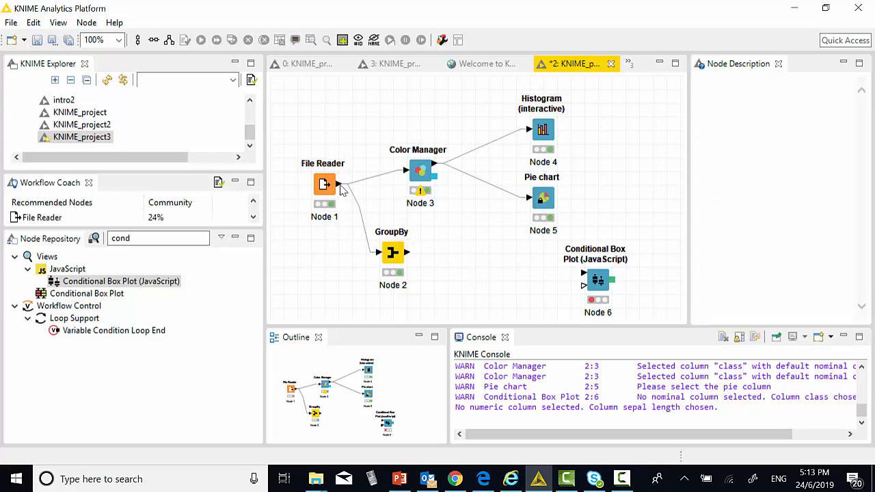
left_click_drag(341, 190, 582, 274)
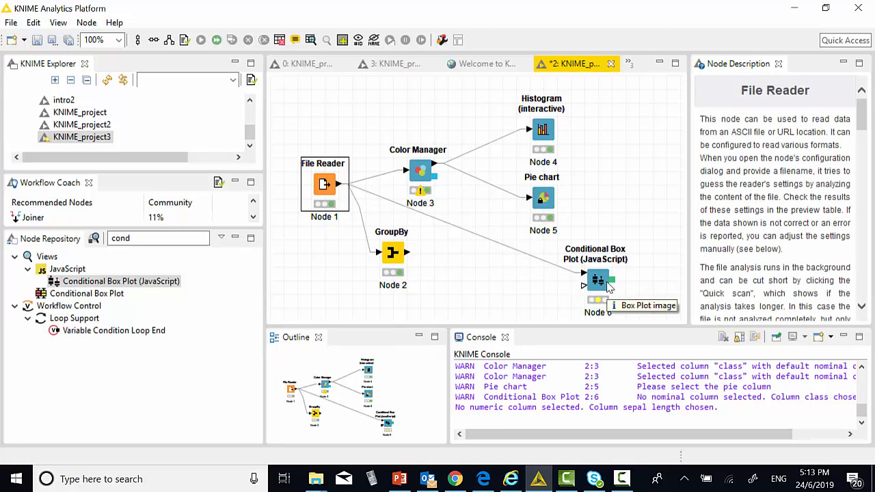
- Accept the Conditional Box Plot configuration with class as category column and petal width as selected column, and execute the node
right_click(608, 287)
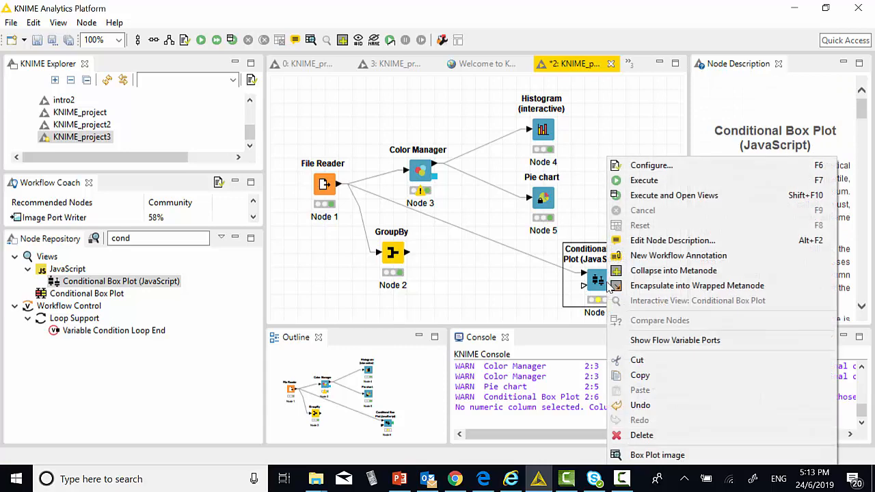
left_click(649, 165)
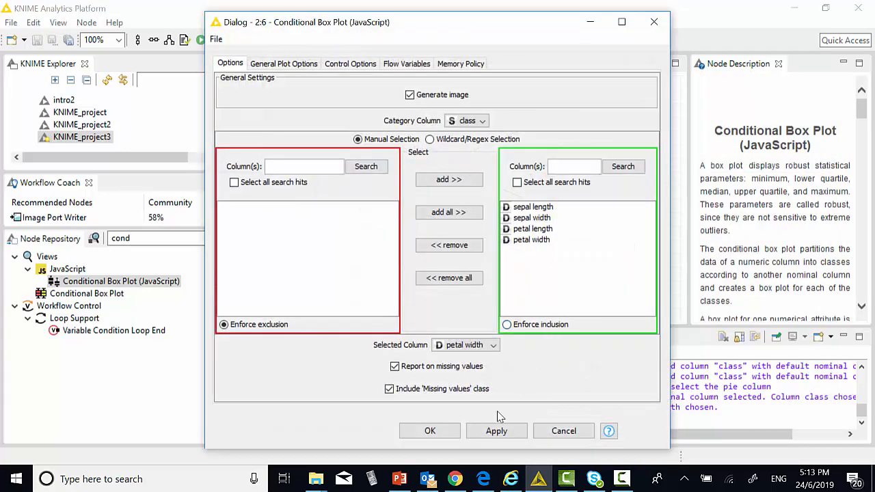
left_click(448, 433)
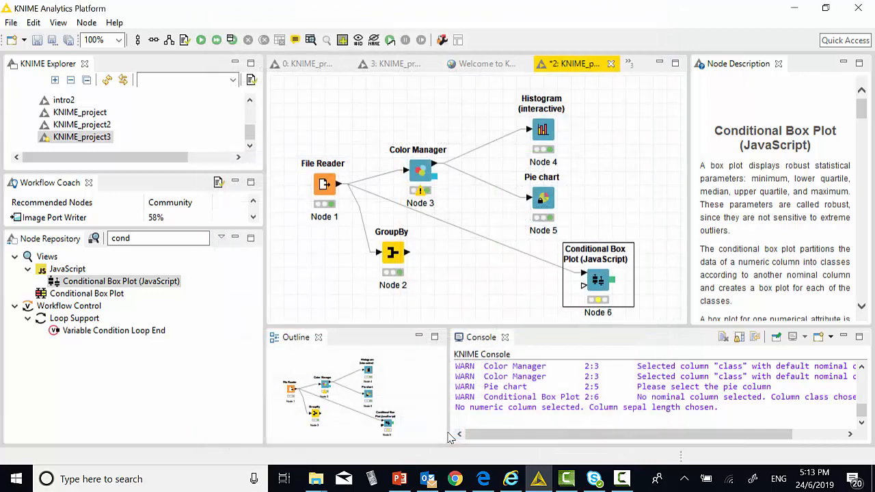
right_click(613, 298)
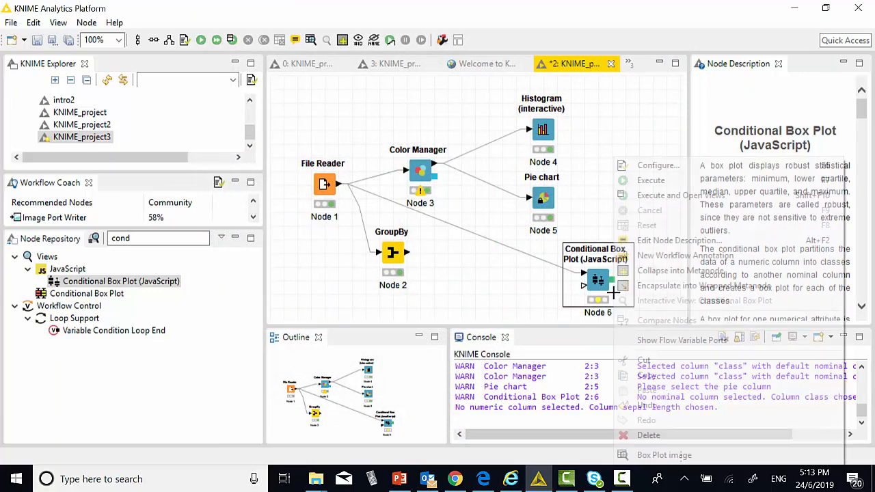
left_click(650, 180)
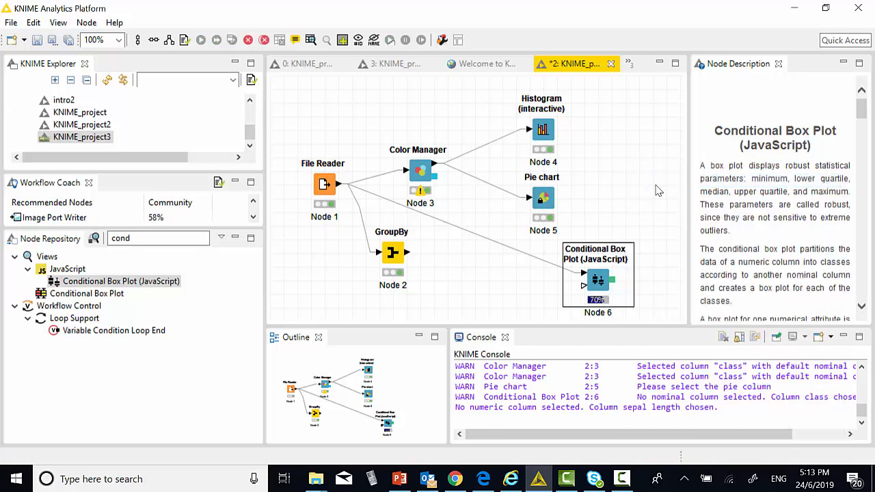
- Open the Conditional Box Plot's interactive view, examine the petal width distribution per class, and switch the plotted column to sepal length
right_click(612, 294)
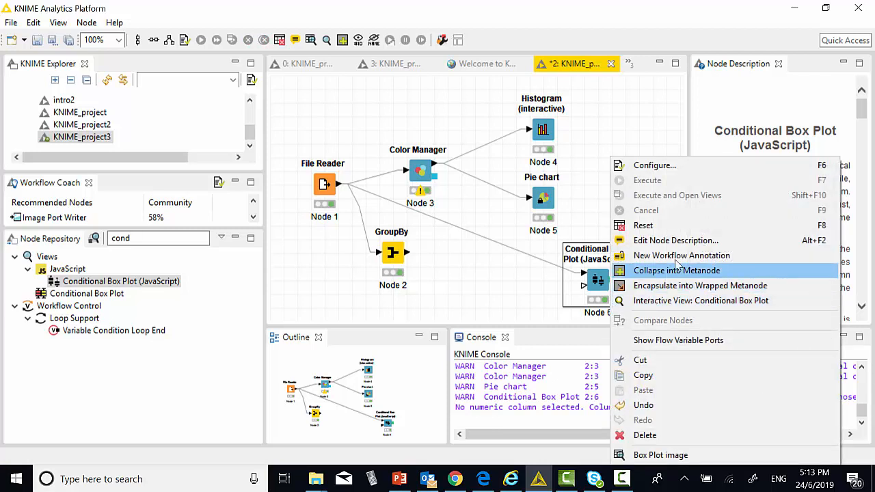
left_click(668, 306)
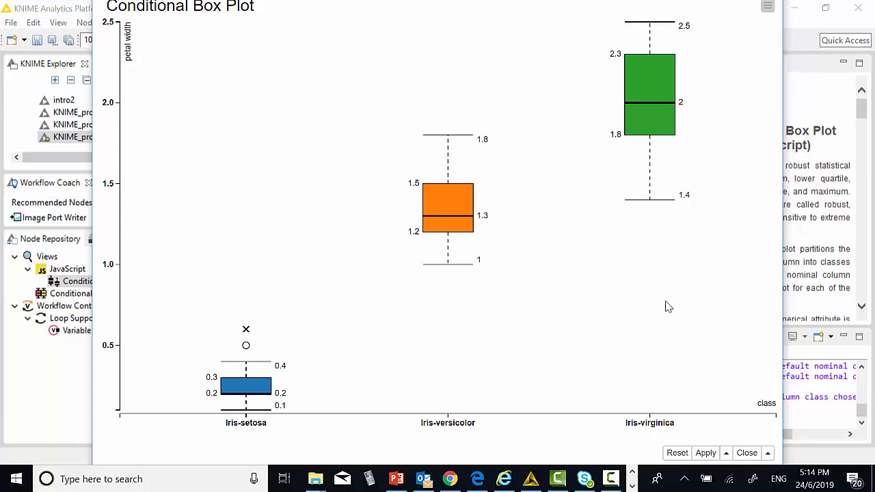
left_click(767, 8)
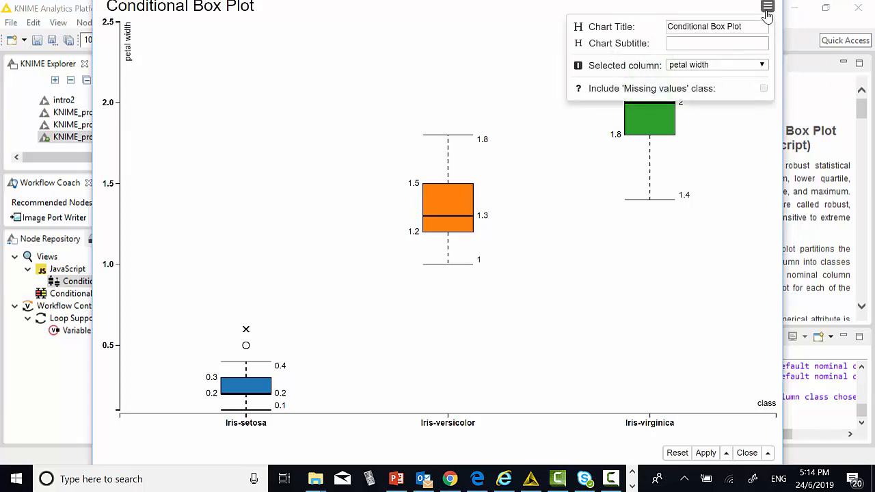
left_click(761, 66)
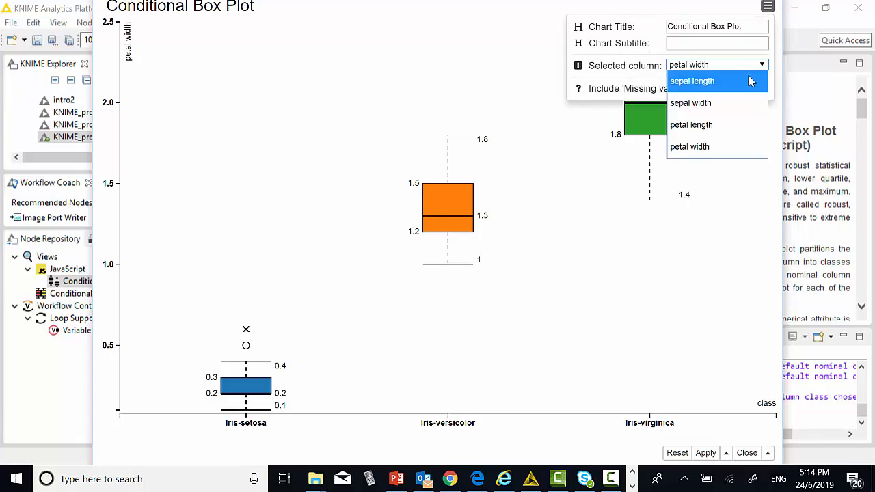
left_click(751, 80)
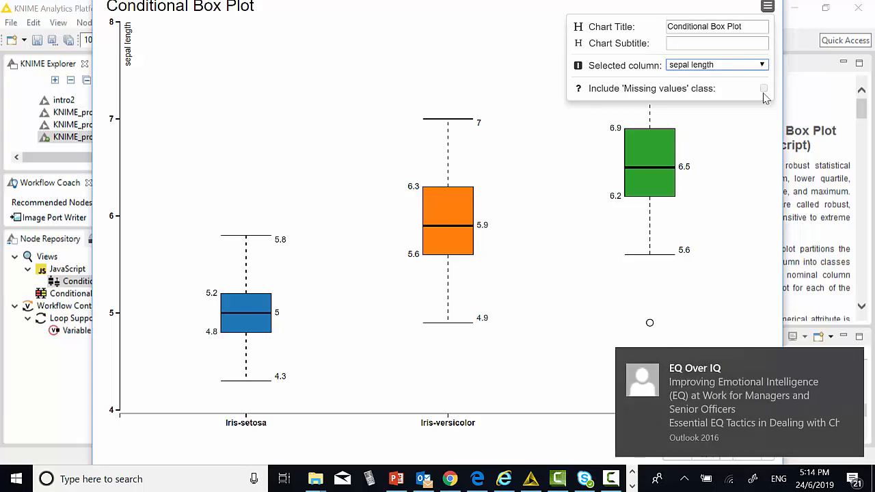
left_click(851, 361)
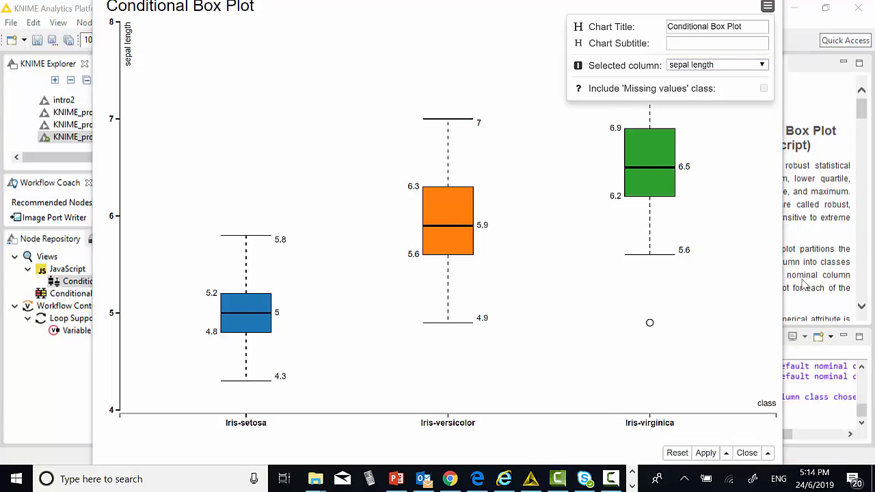
- Compare the class box plots for petal length, petal width and sepal width, and close the view discarding the changed settings
left_click(763, 66)
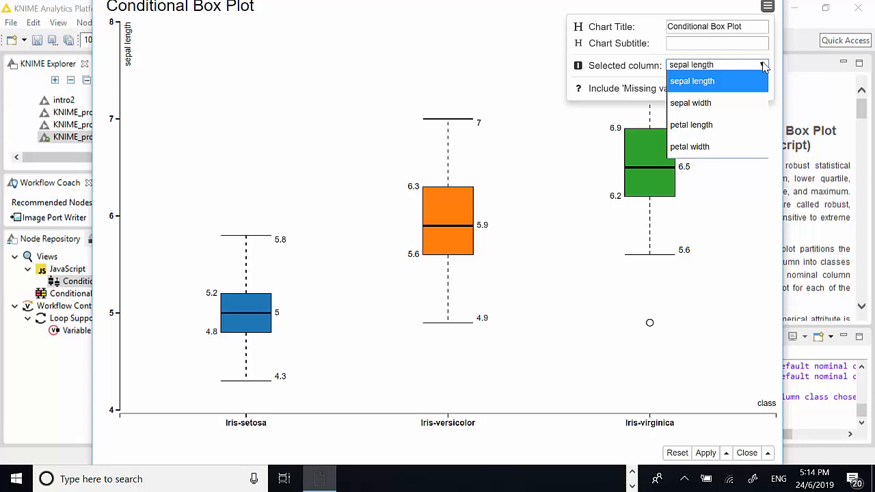
left_click(710, 127)
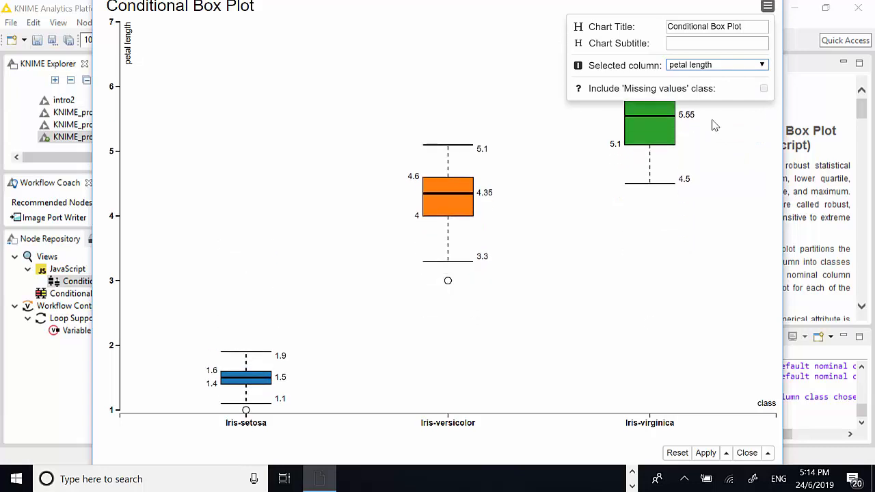
left_click(762, 65)
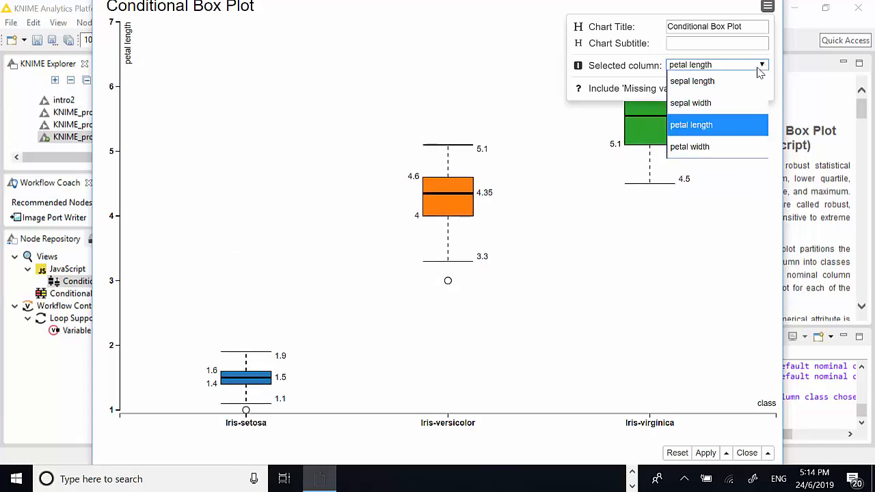
left_click(709, 146)
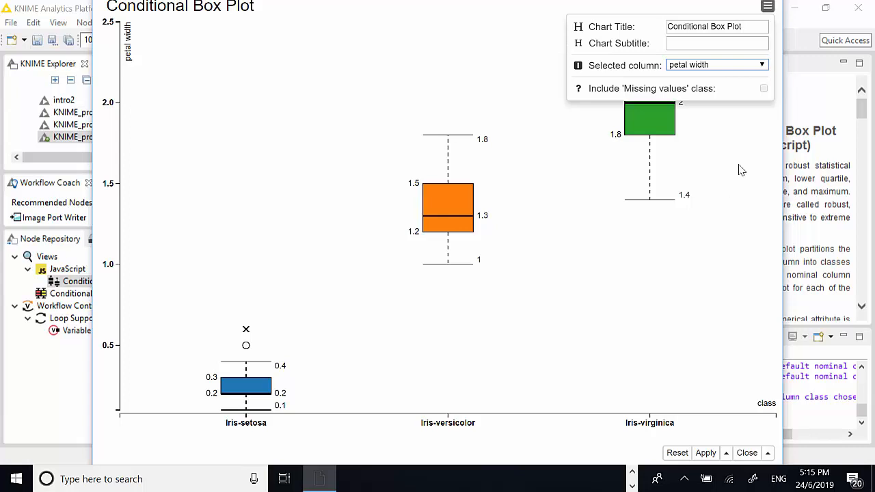
left_click(763, 66)
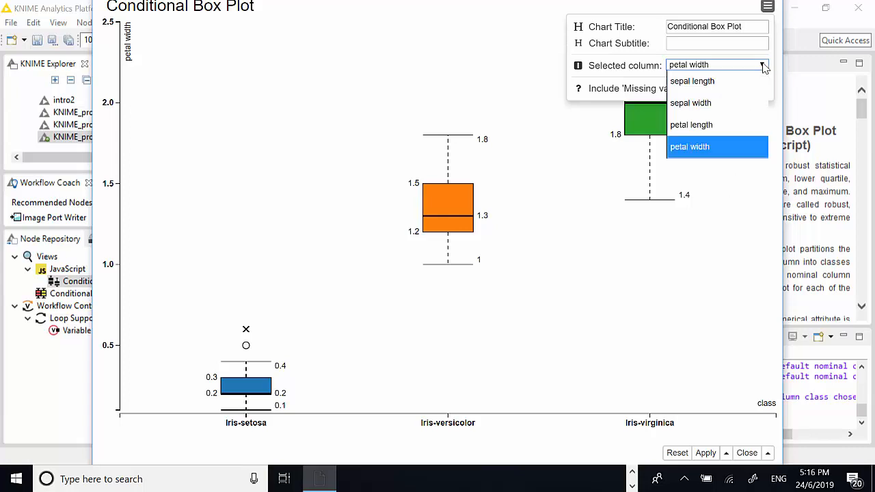
left_click(732, 102)
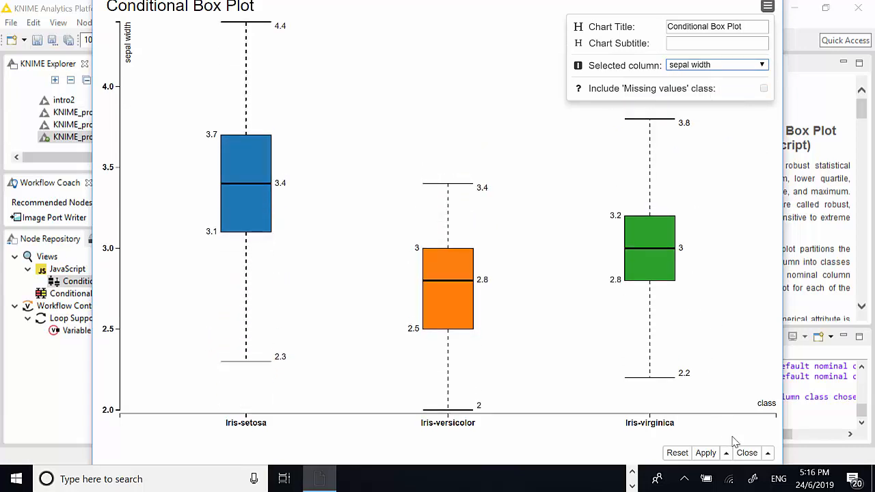
left_click(745, 453)
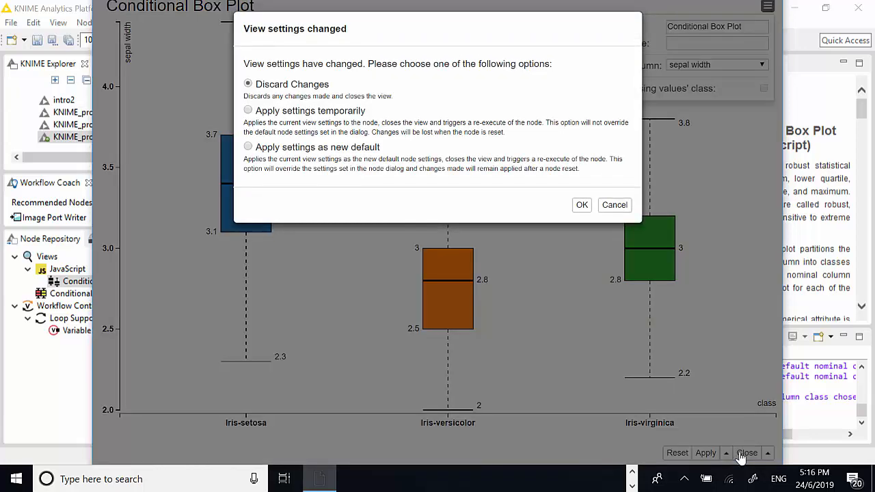
left_click(581, 204)
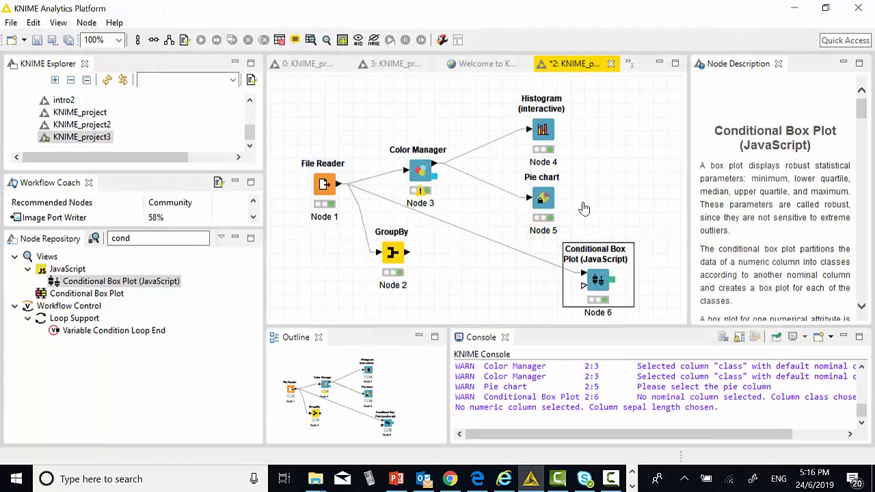
left_click(622, 484)
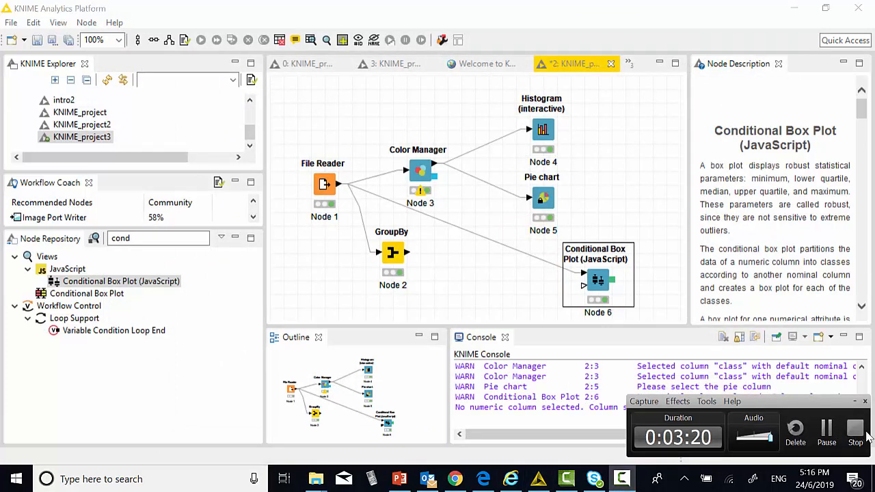
left_click(862, 435)
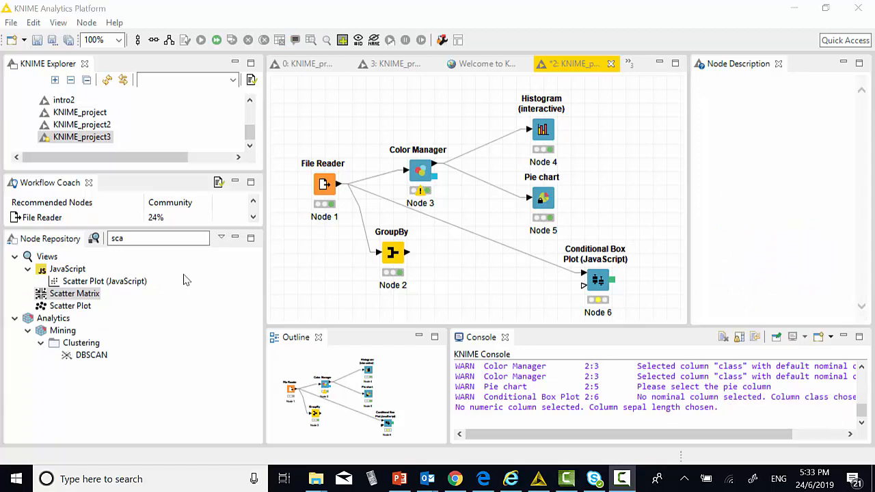
- Search the node repository for "scatter" and add a Scatter Matrix node just left of the Conditional Box Plot node
left_click(136, 239)
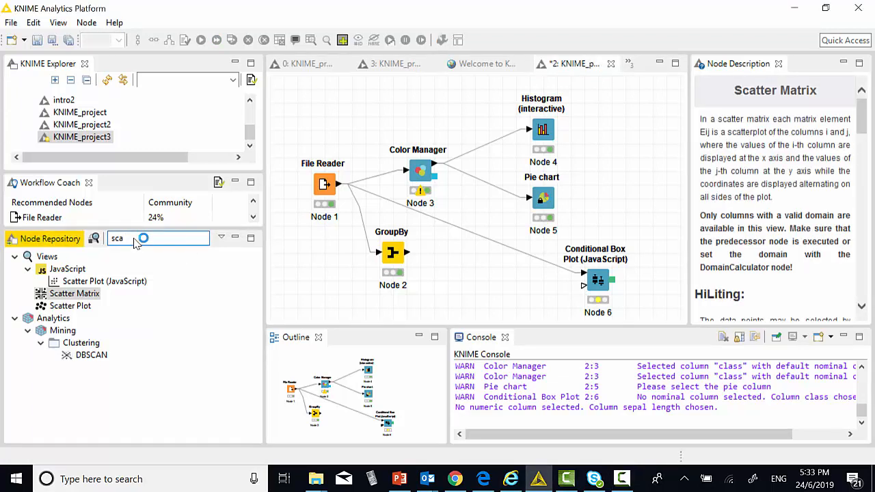
type("tter")
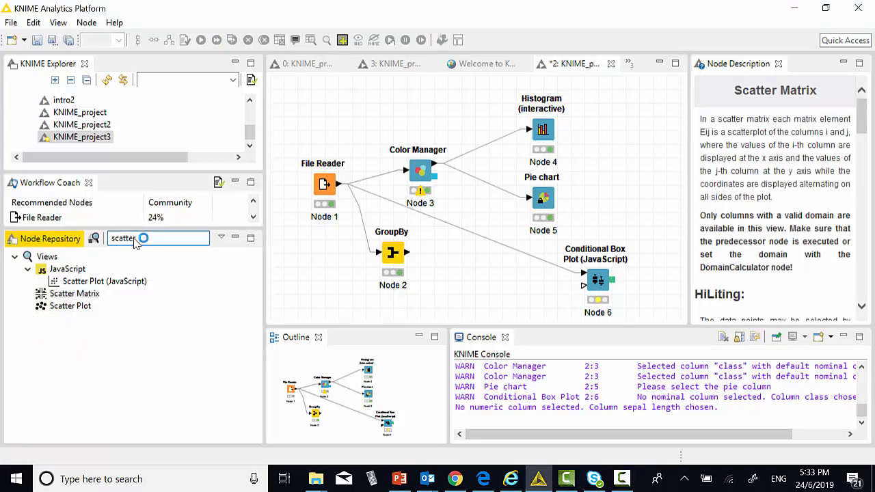
left_click(96, 298)
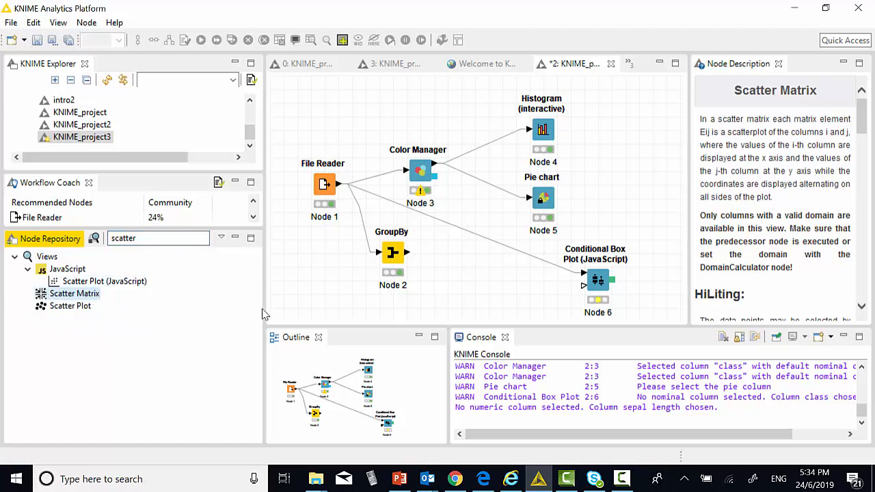
right_click(275, 312)
left_click(93, 300)
left_click_drag(78, 295, 513, 285)
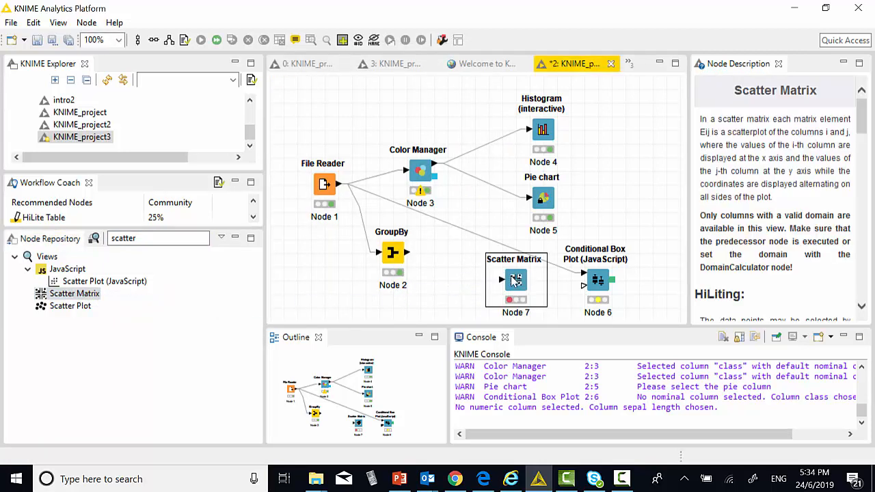
- Connect the Color Manager's colored table output to the Scatter Matrix node's input
left_click(443, 169)
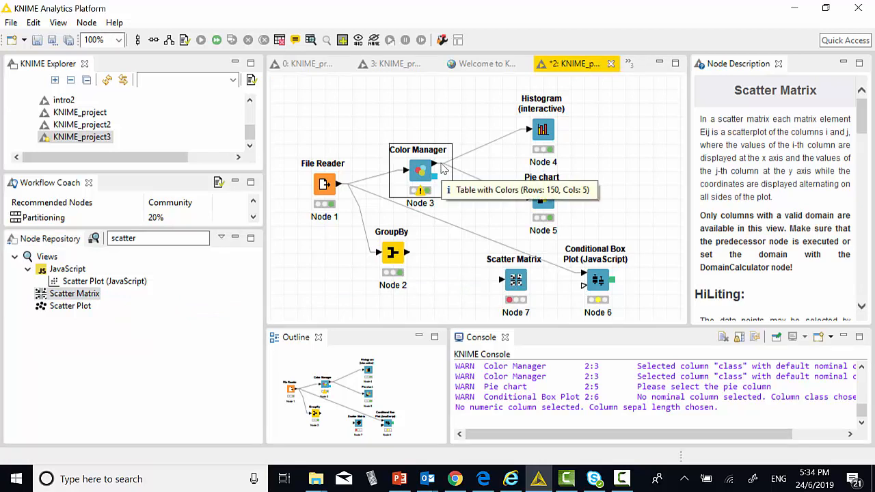
right_click(447, 172)
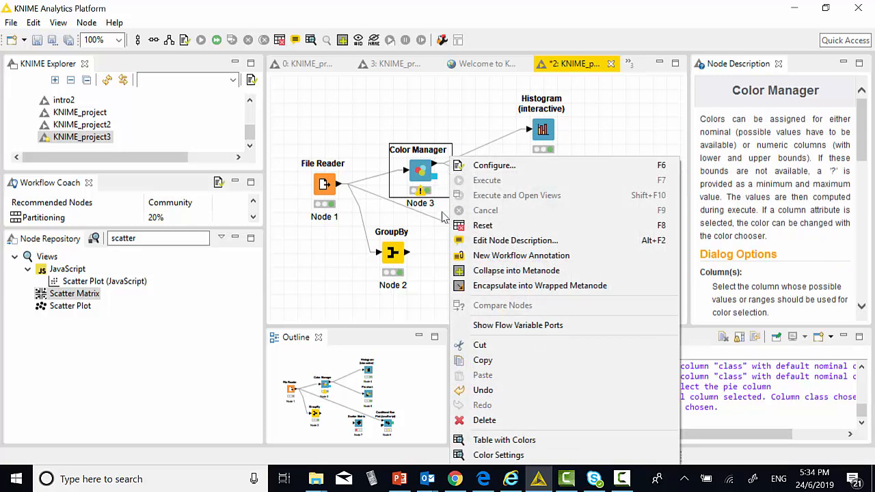
left_click(436, 240)
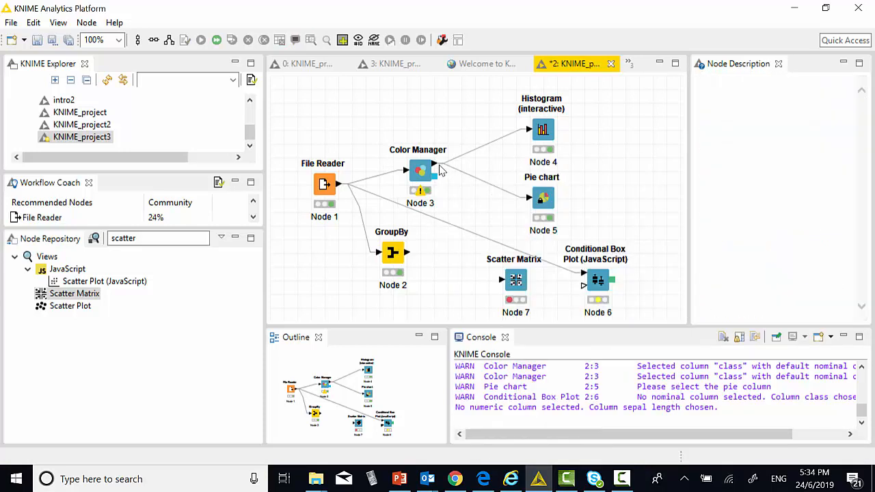
left_click_drag(444, 174, 505, 280)
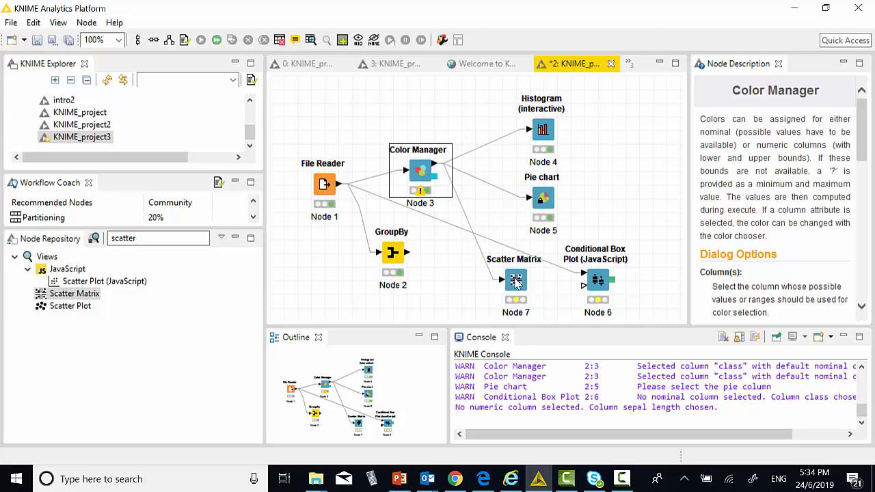
- Accept the Scatter Matrix configuration with 2,500 rows to display and a nominal value limit of 60, and execute the node
right_click(520, 287)
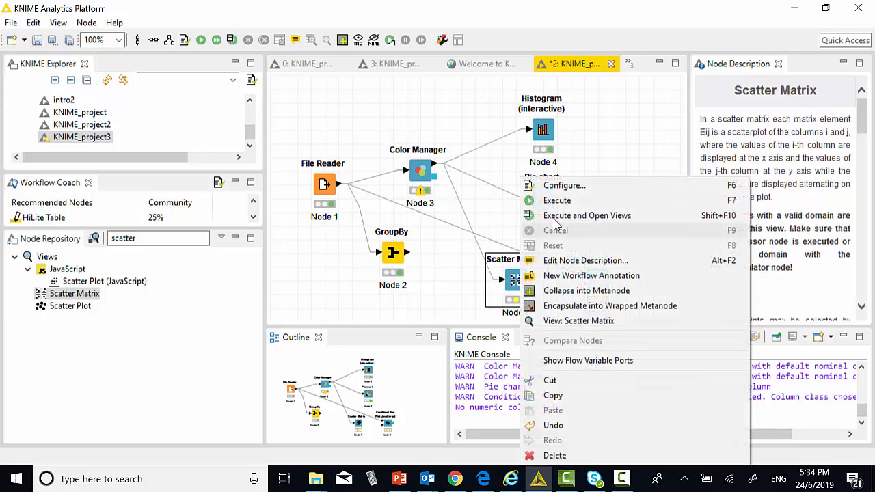
left_click(574, 190)
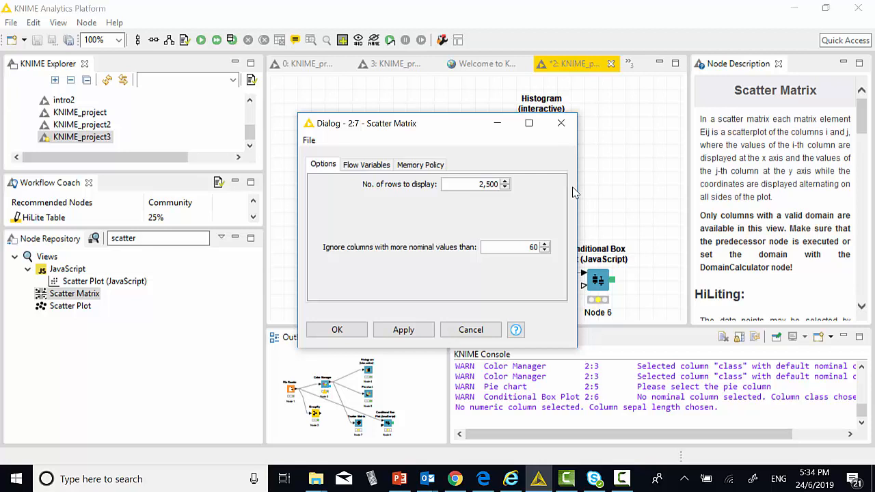
left_click(353, 331)
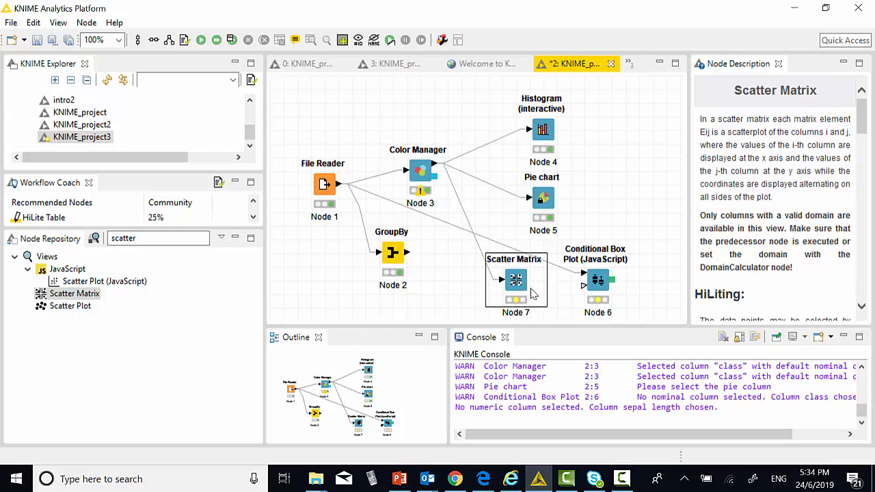
right_click(533, 293)
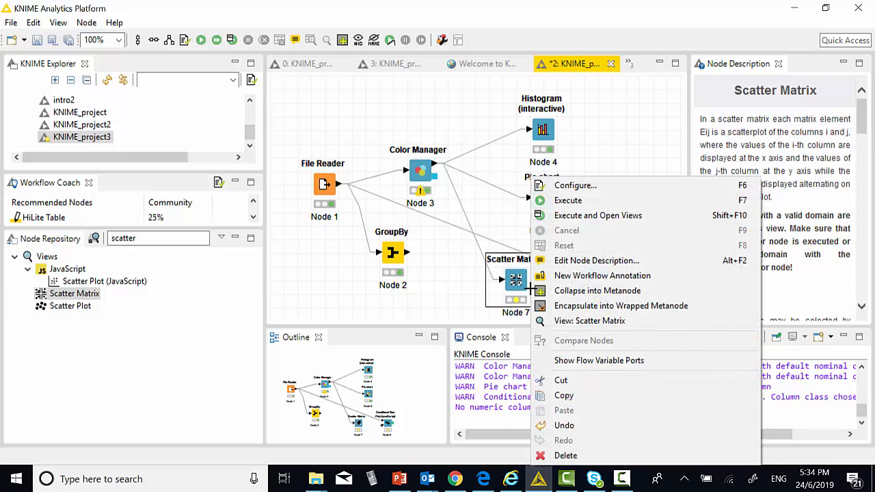
left_click(587, 200)
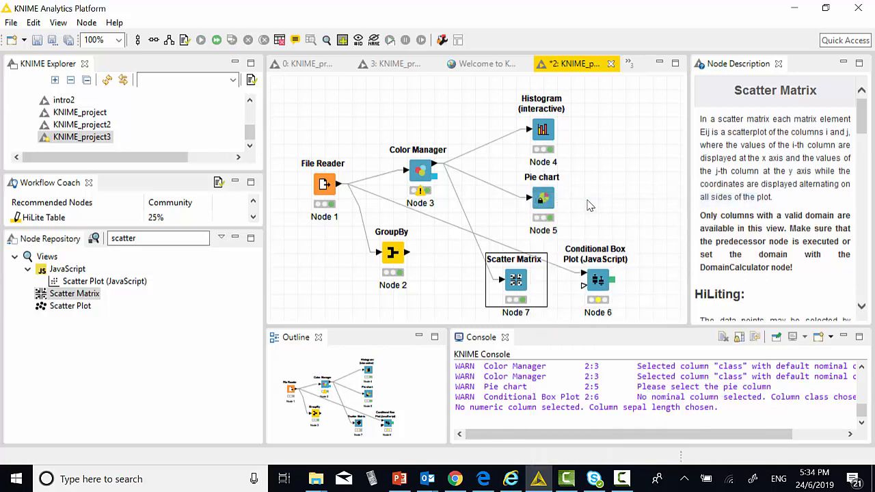
- Open the Scatter Matrix view, examine the pairwise plots of sepal length, sepal width and petal length by class, and close the view
right_click(537, 289)
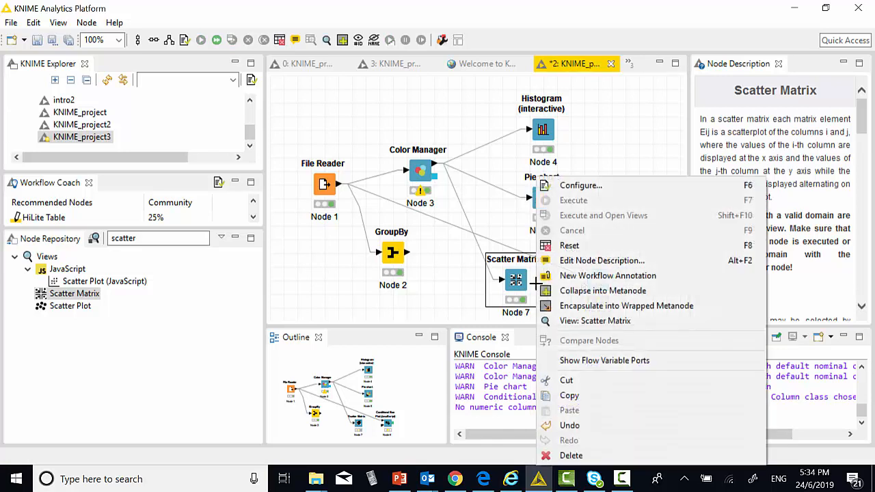
left_click(593, 321)
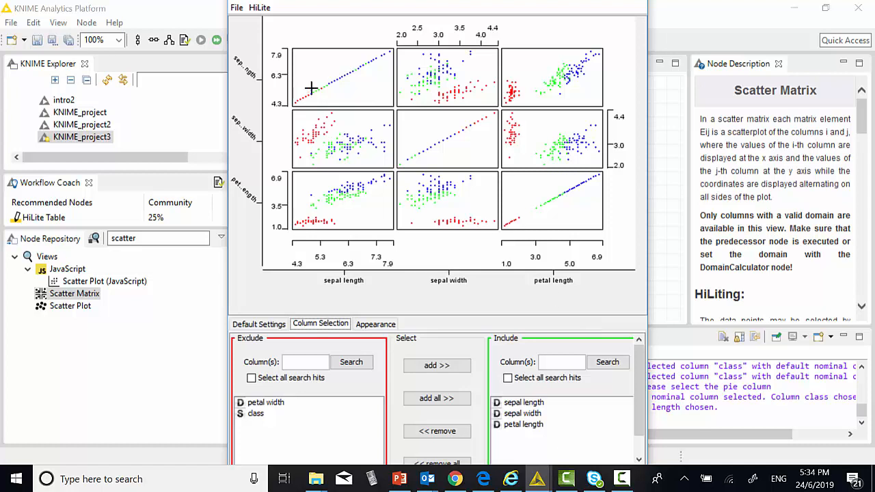
left_click(236, 8)
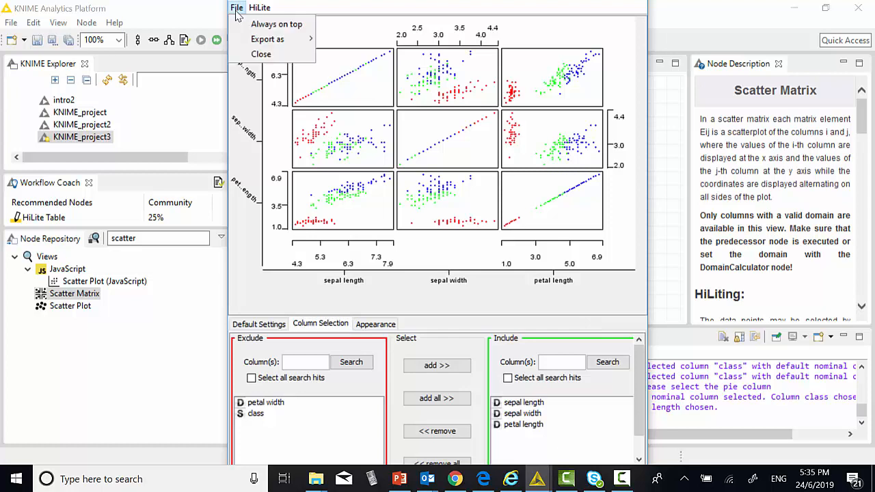
left_click(260, 54)
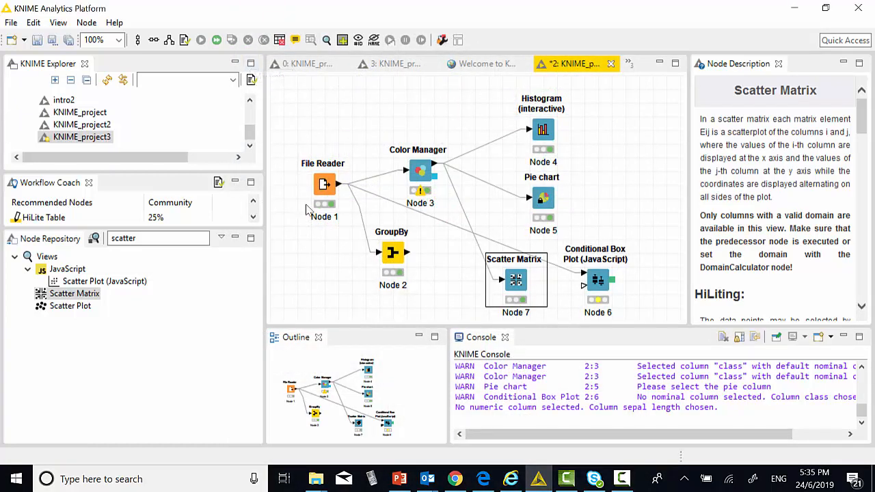
left_click(621, 478)
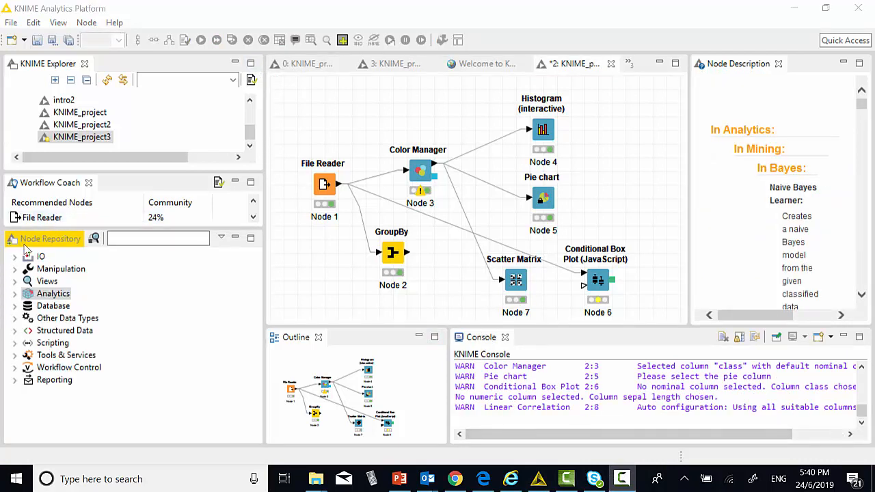
- Search the node repository for "Linear", add a Linear Correlation node beside the Pie chart node, and connect the File Reader output to it
left_click(127, 239)
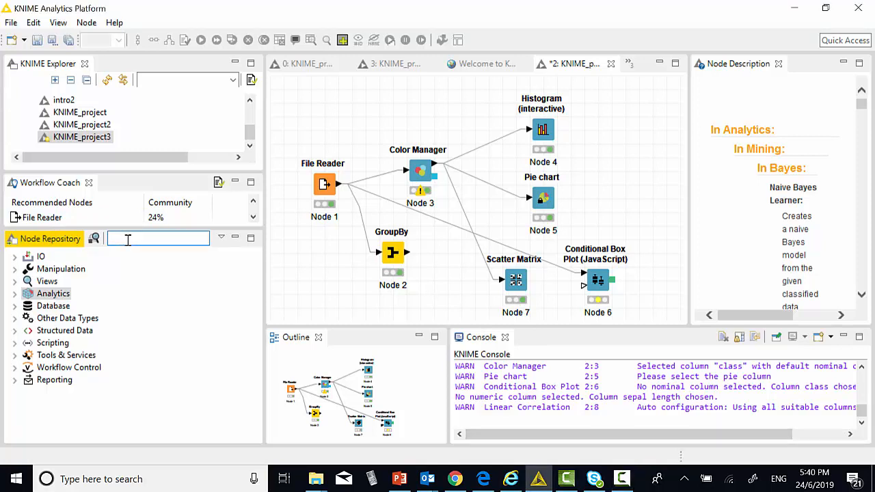
type("Linear")
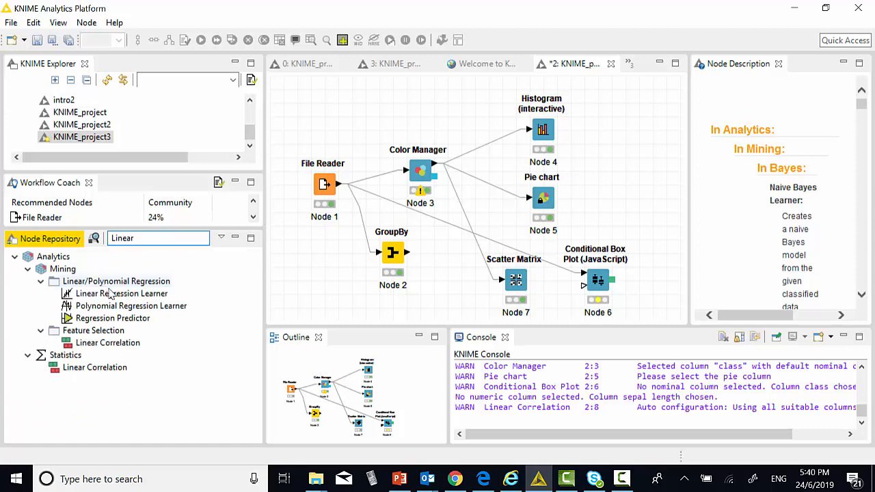
left_click(124, 346)
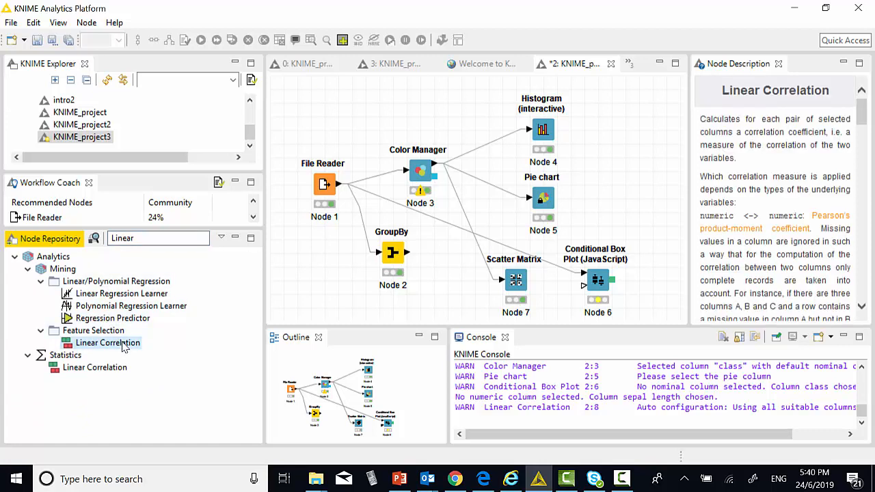
left_click_drag(125, 346, 643, 206)
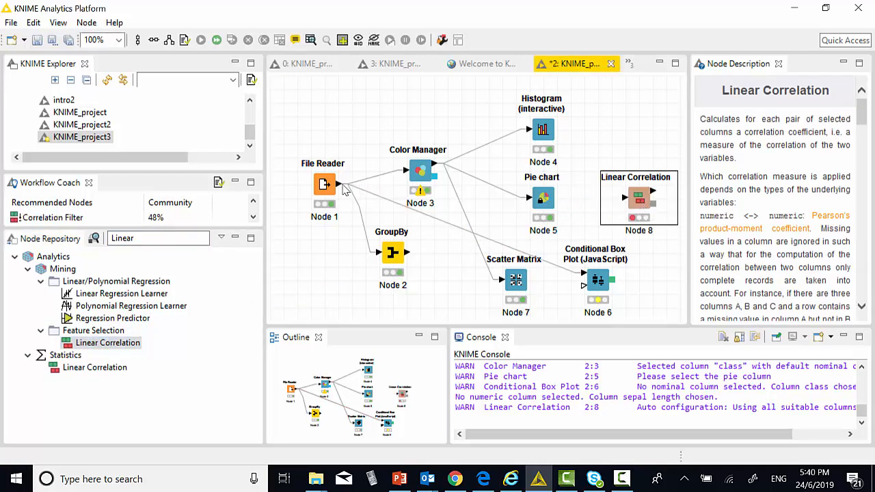
left_click_drag(343, 189, 624, 199)
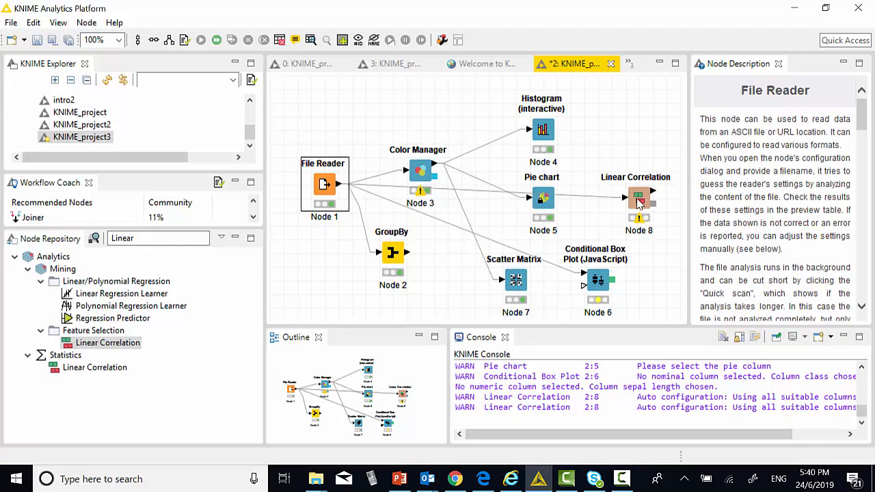
- Accept the Linear Correlation configuration with all five columns included and a possible values count of 50, and execute the node
right_click(638, 203)
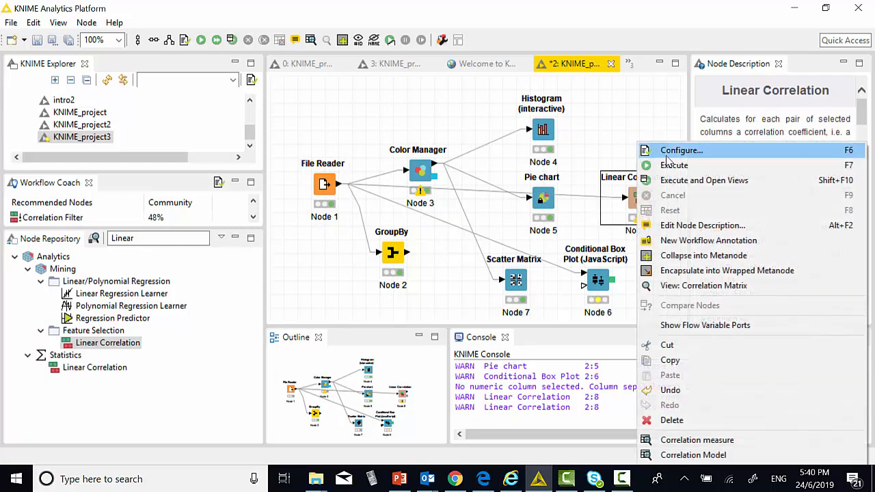
left_click(667, 151)
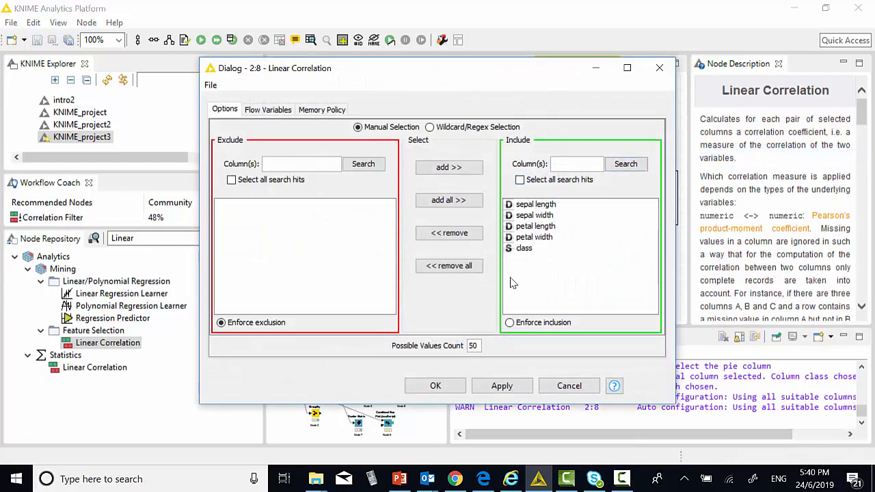
left_click(413, 384)
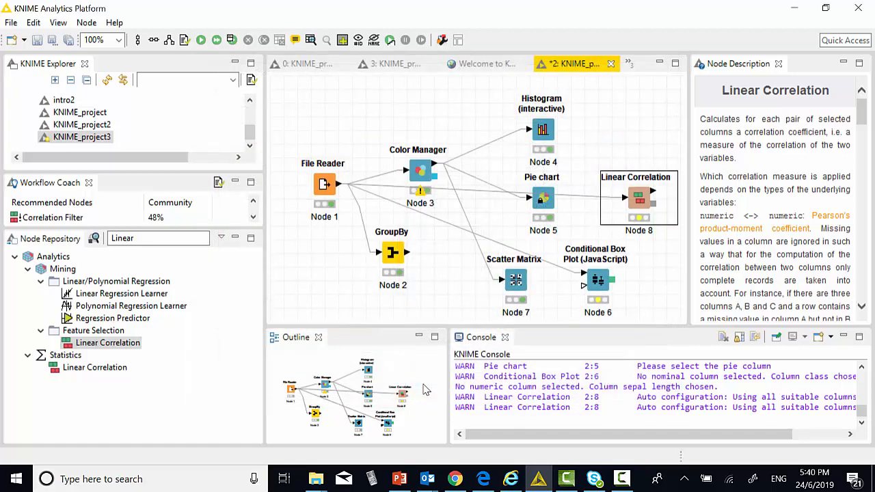
right_click(648, 216)
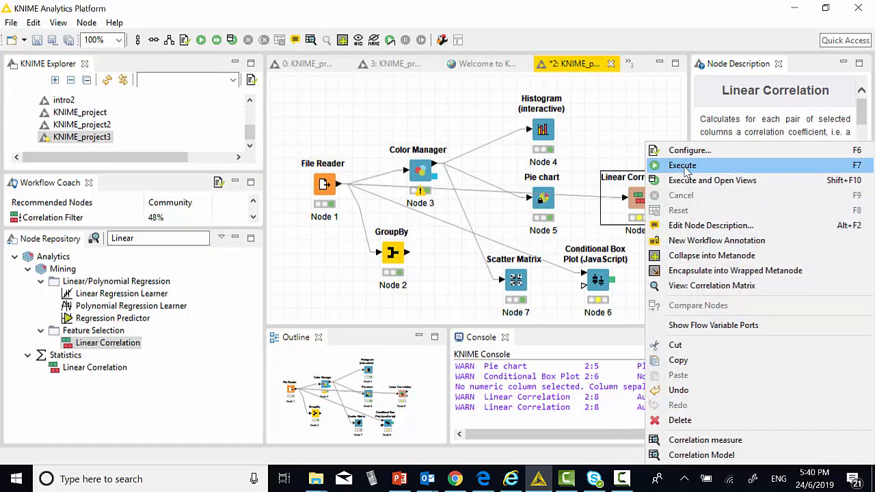
left_click(682, 165)
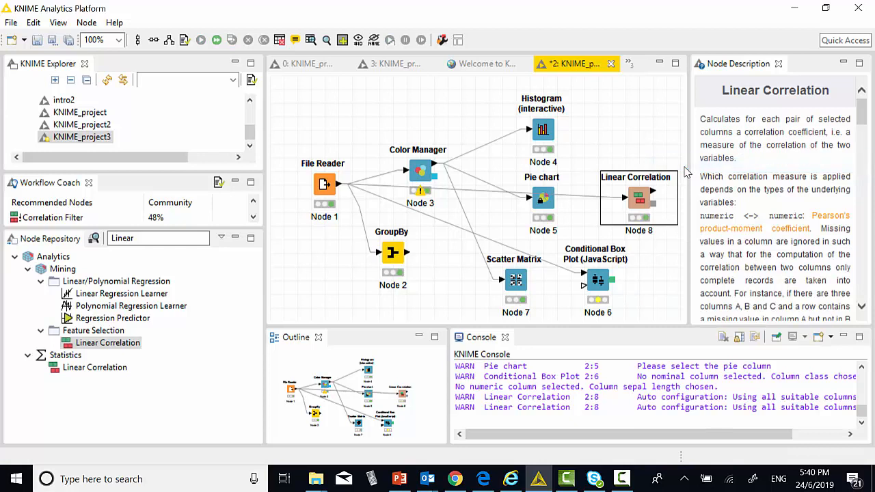
- Open the Linear Correlation node's correlation measure table, examine the coefficients between the iris columns, and close the table
right_click(665, 208)
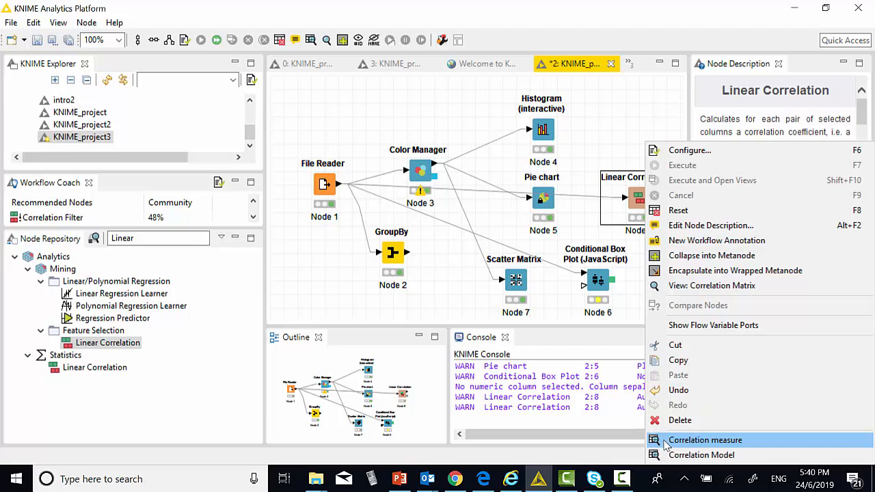
left_click(704, 440)
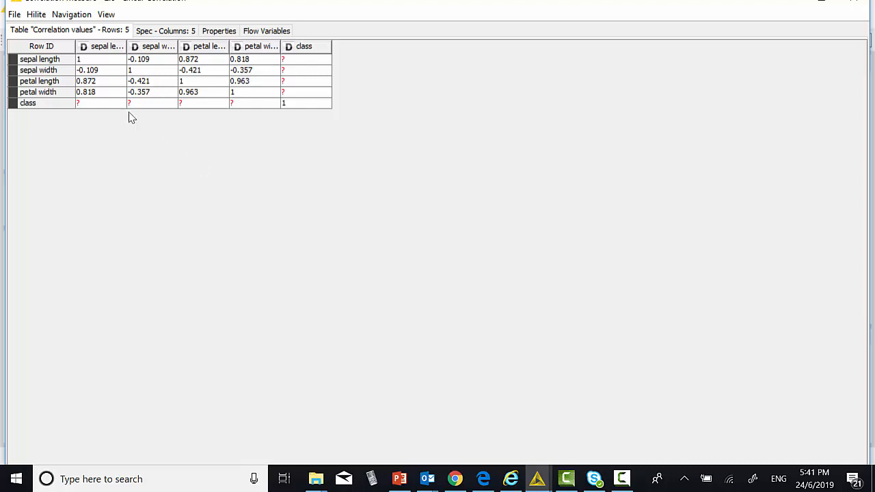
left_click(15, 15)
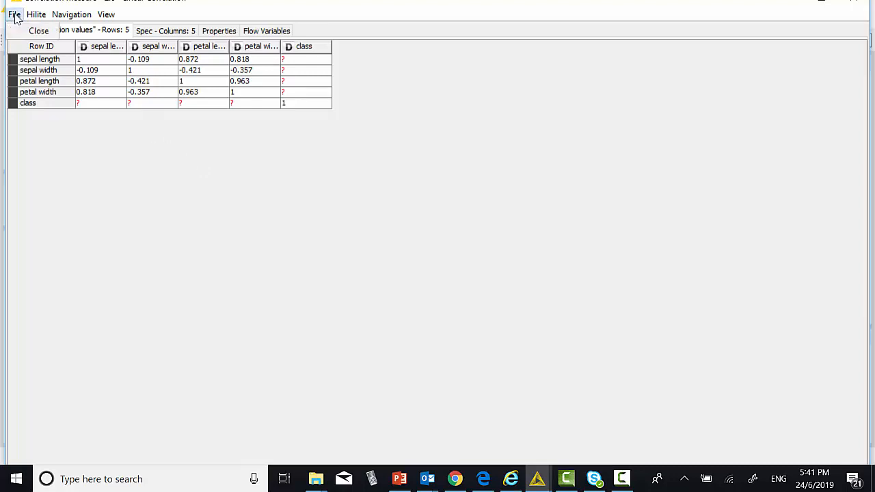
left_click(28, 33)
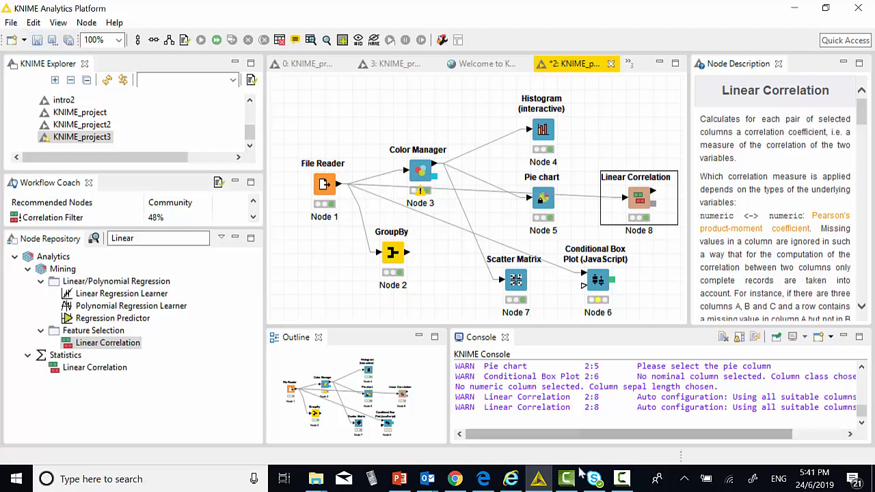
left_click(620, 480)
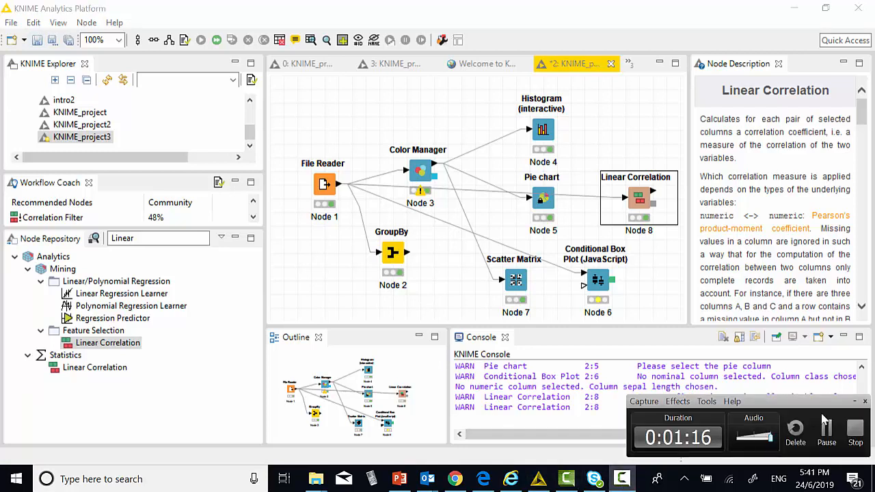
left_click(854, 428)
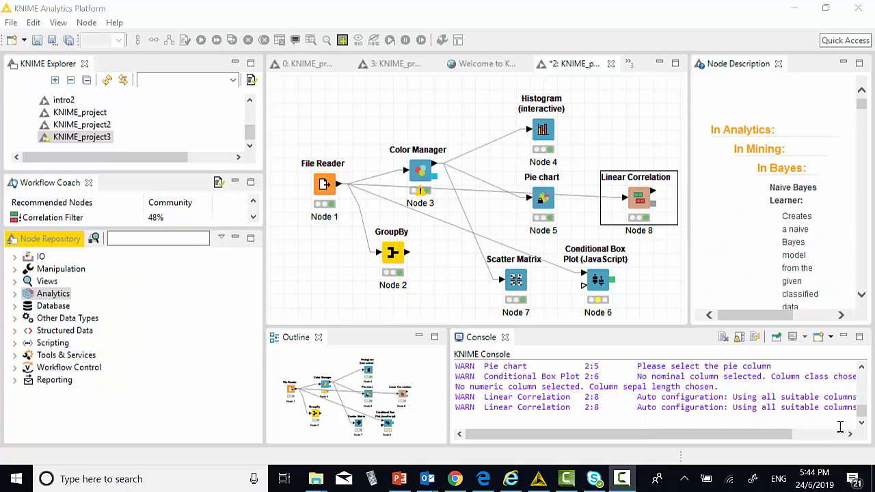
- Find "para" in the node repository, add a Parallel Coordinates Plot (JavaScript) node above the Histogram node, and connect the Color Manager's colored table output to it
left_click(126, 239)
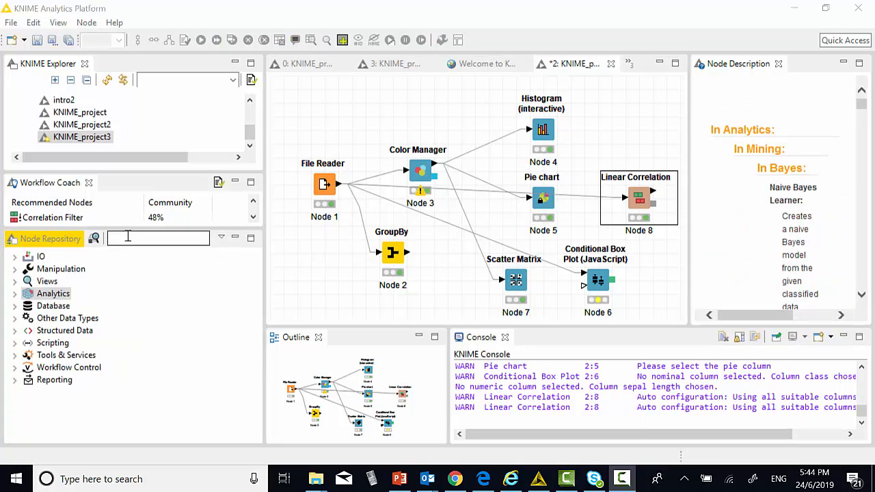
type("pap")
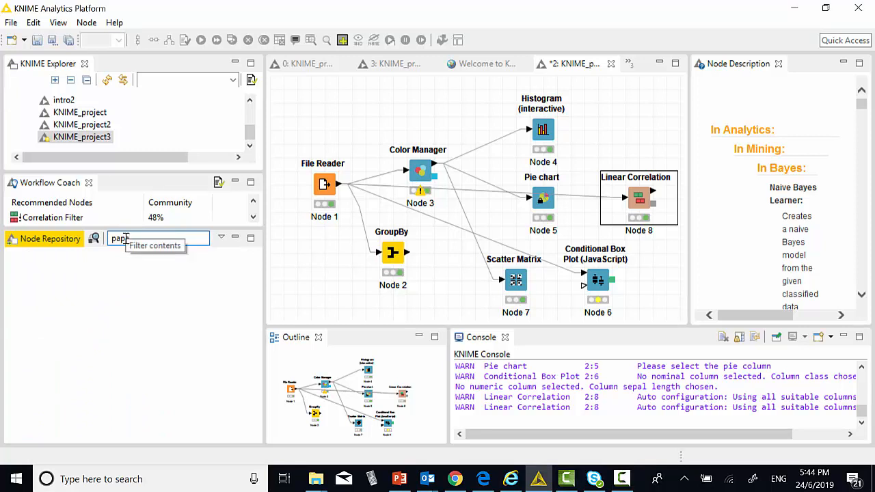
type("a")
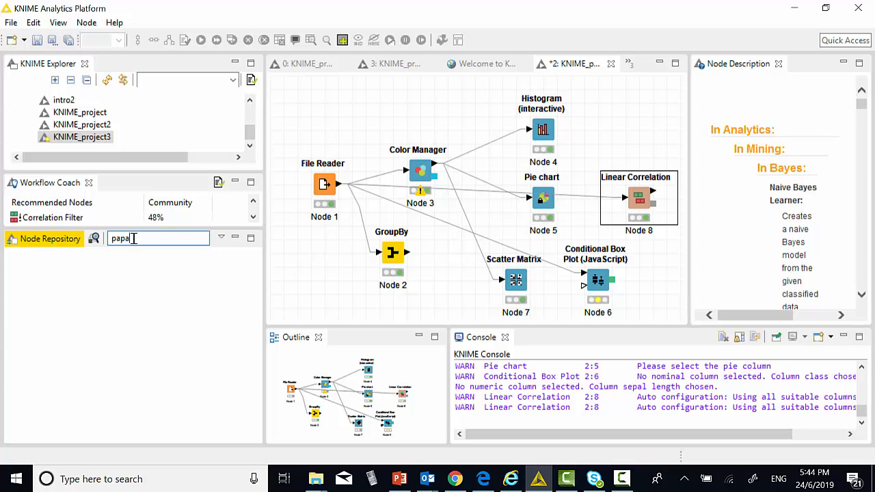
key("BackSpace")
key("BackSpace")
type("ra")
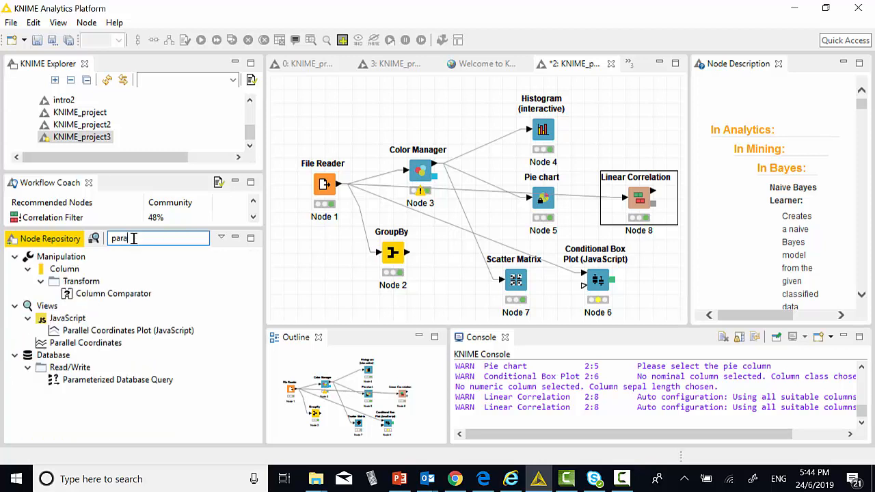
left_click(130, 333)
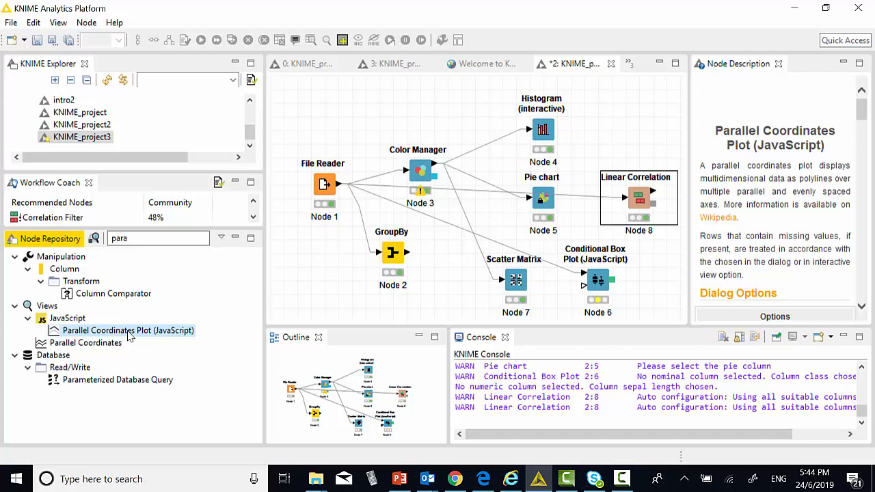
left_click_drag(129, 334, 617, 86)
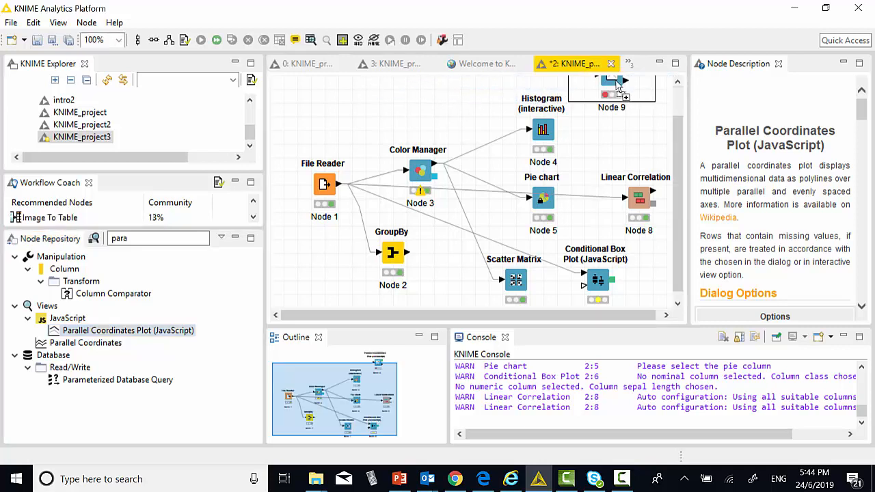
left_click_drag(673, 127, 673, 102)
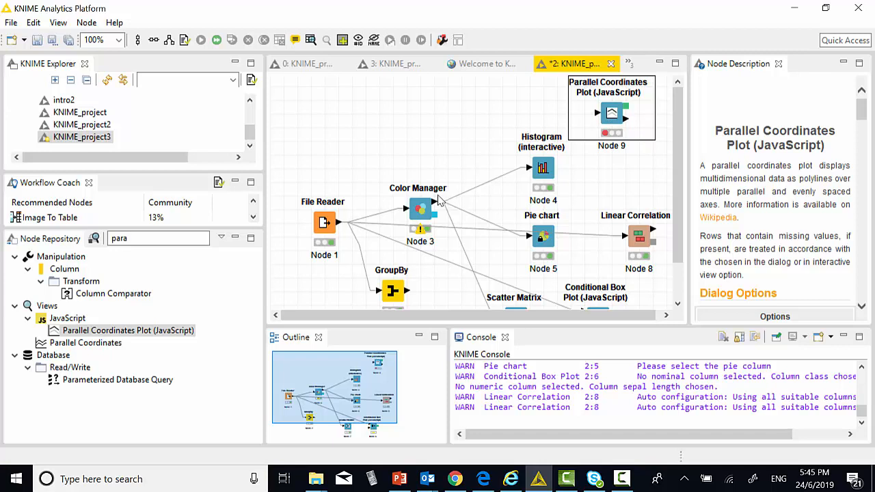
left_click_drag(435, 204, 600, 117)
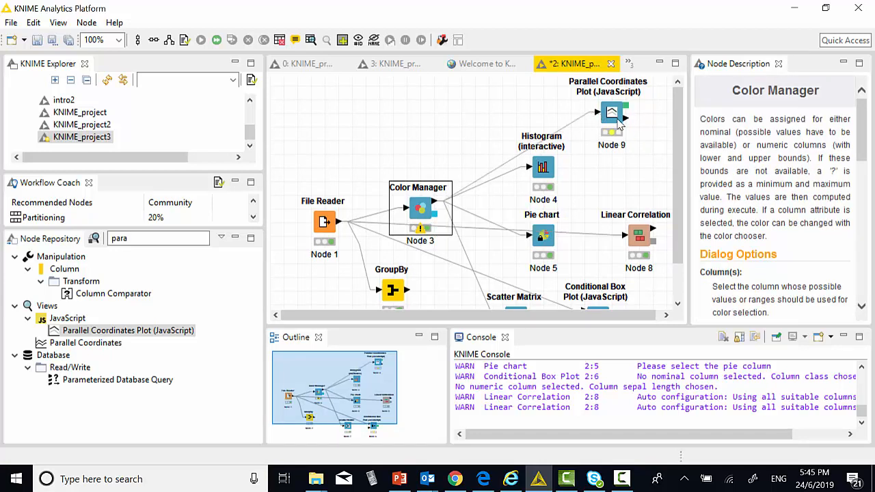
- Accept the Parallel Coordinates Plot configuration with image generation, a maximum of 2,500 rows and all five columns included, and execute the node
right_click(620, 123)
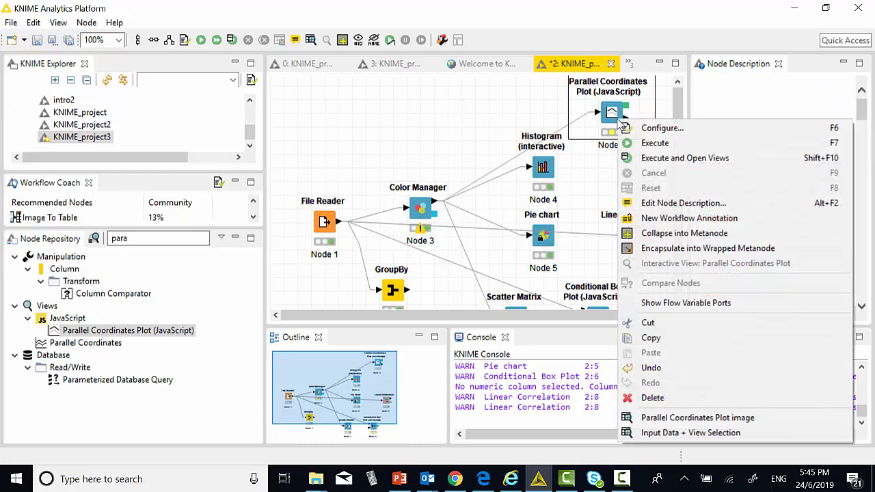
left_click(643, 127)
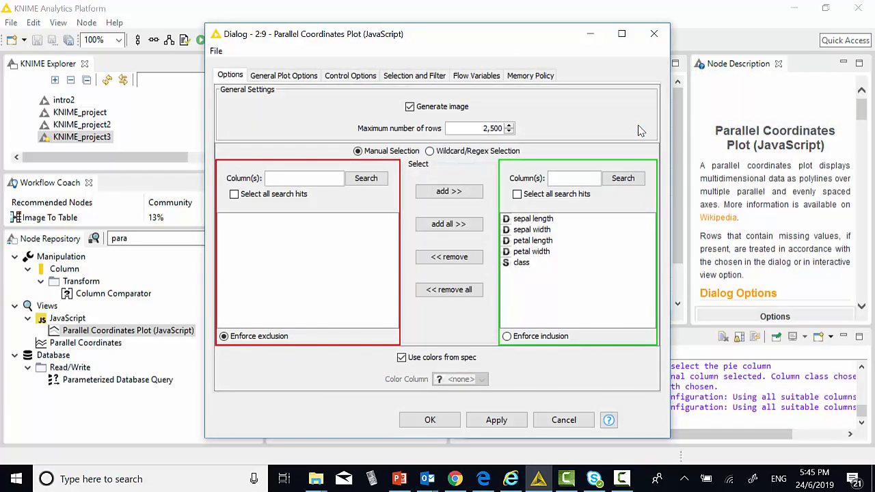
left_click(430, 420)
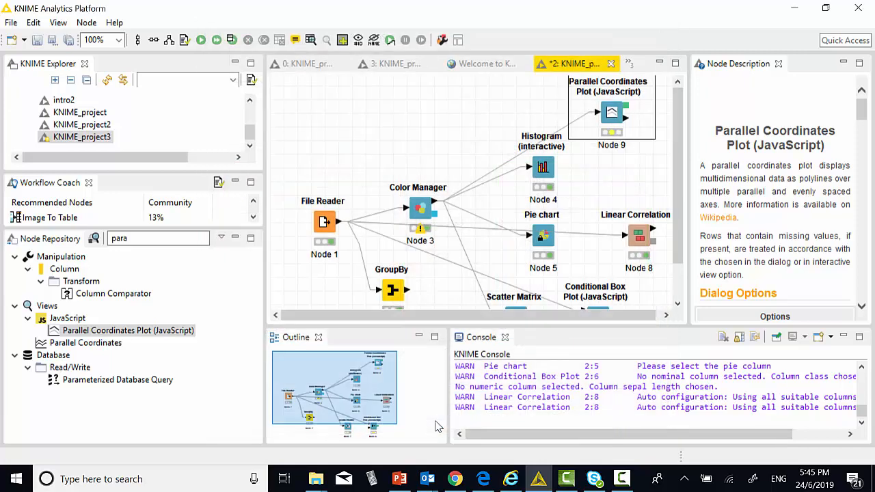
right_click(613, 117)
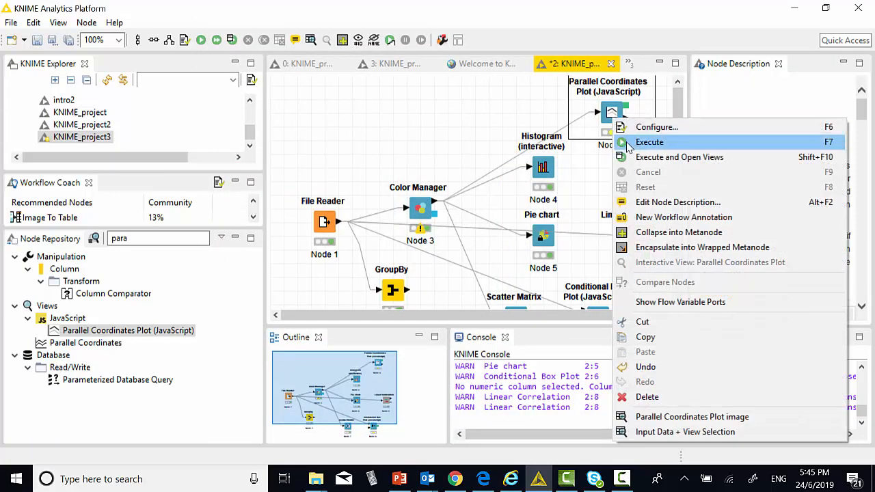
left_click(627, 142)
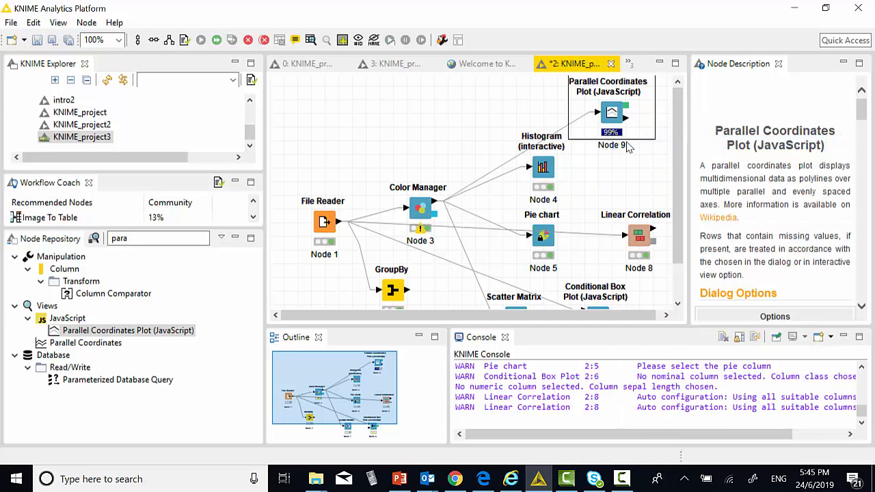
- Open the Parallel Coordinates Plot image to examine how the iris measurements vary by class
right_click(618, 121)
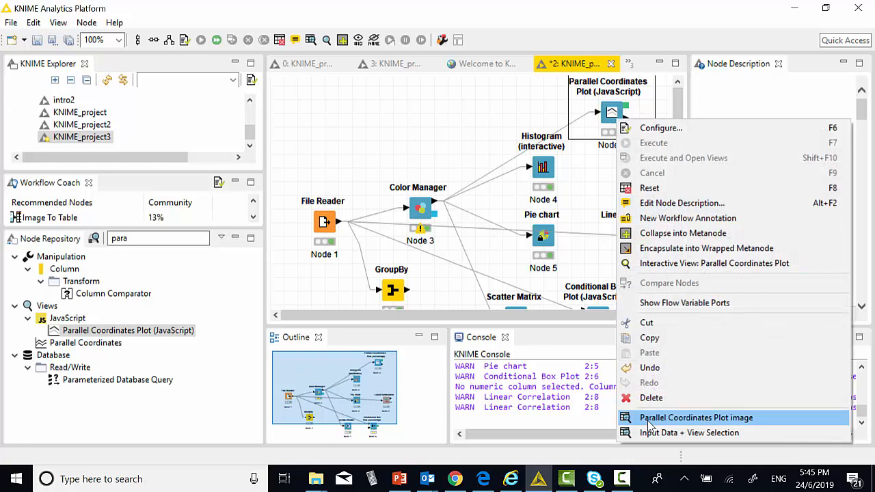
left_click(649, 419)
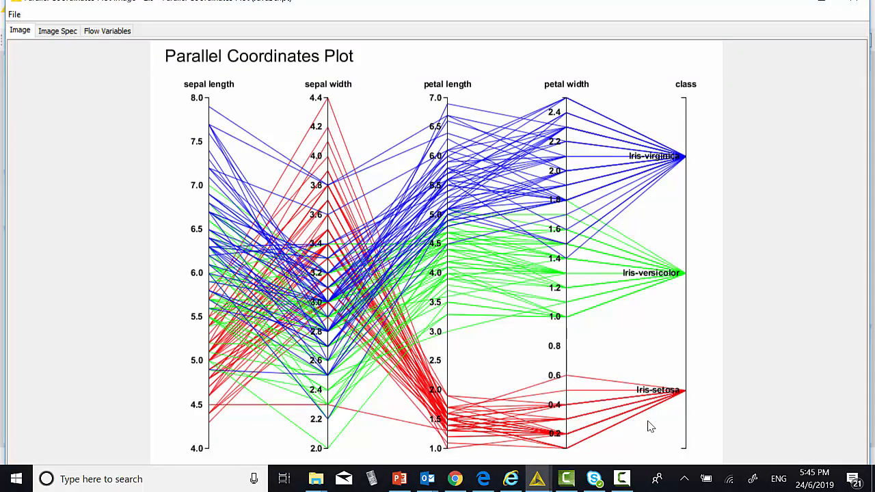